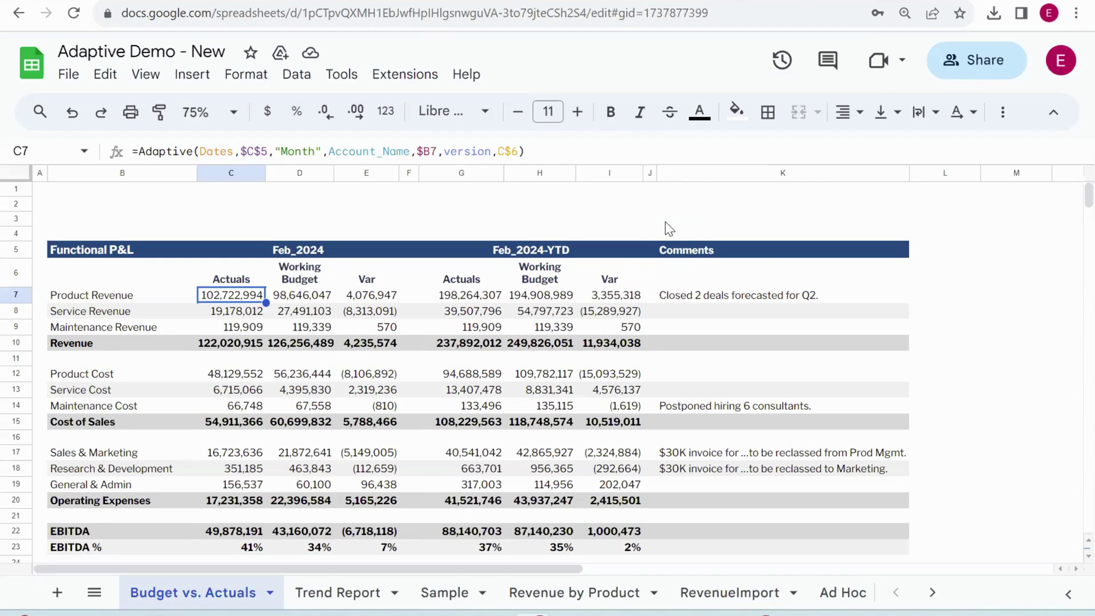
Step: Search the Google Workspace Marketplace for the DataBlend add-on and close the marketplace
click(408, 83)
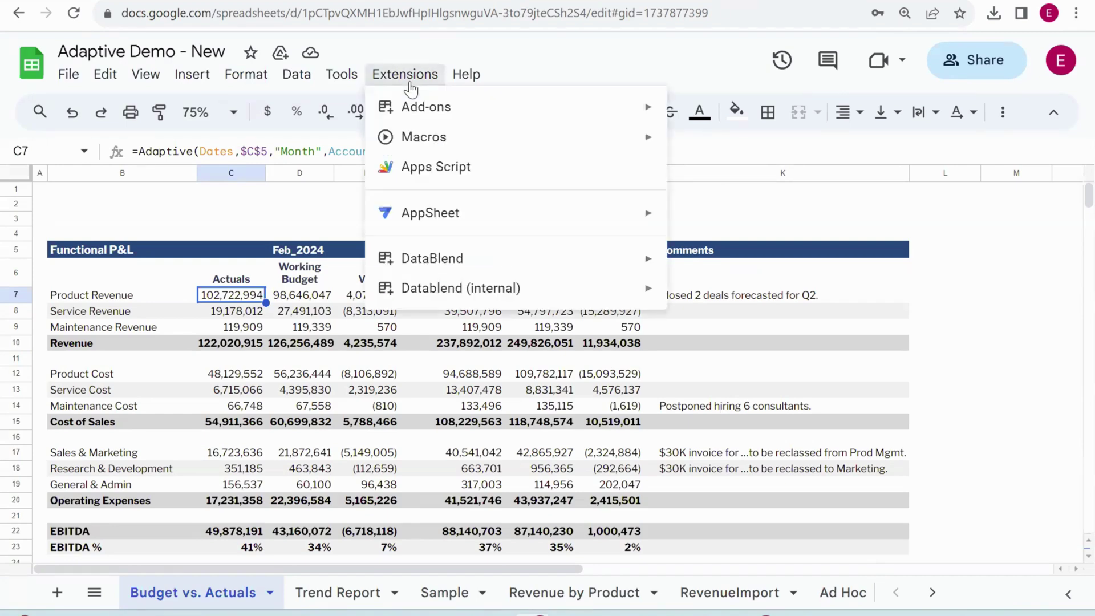
mouse_move(444, 262)
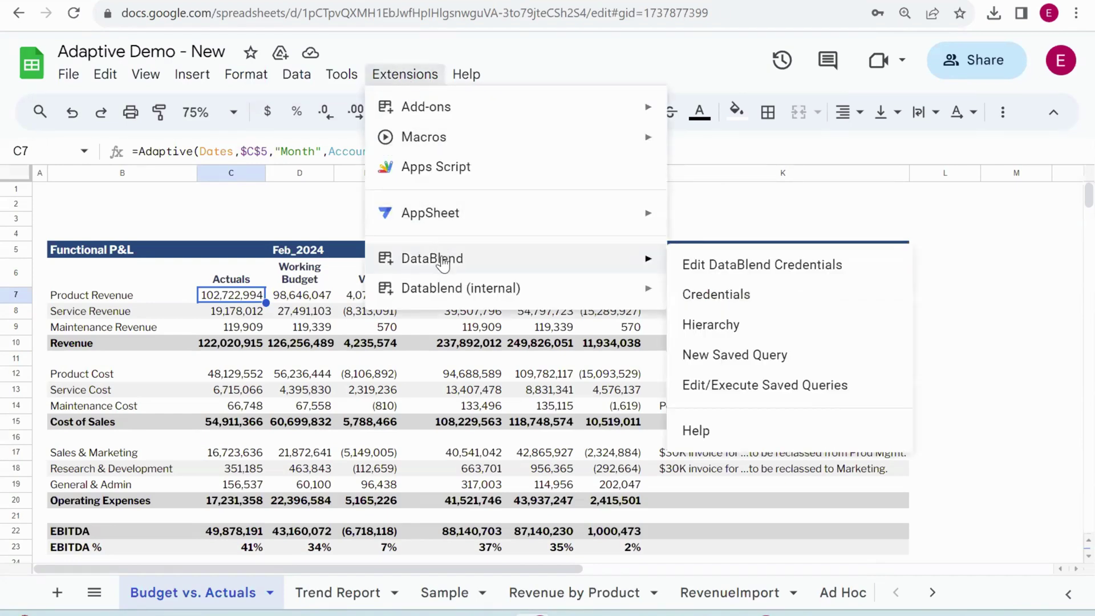
mouse_move(543, 108)
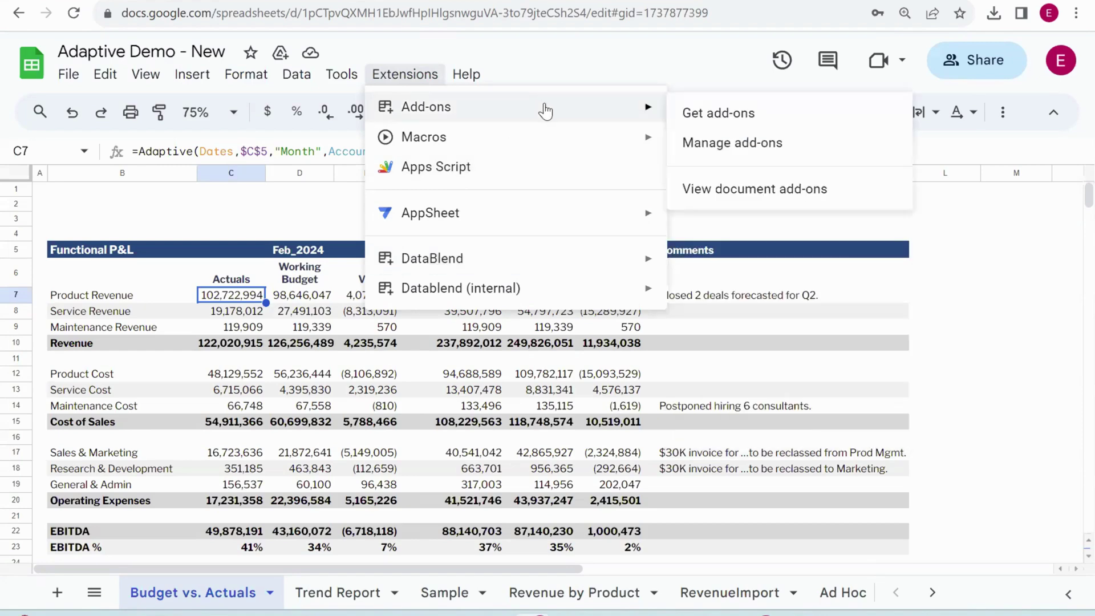
click(714, 117)
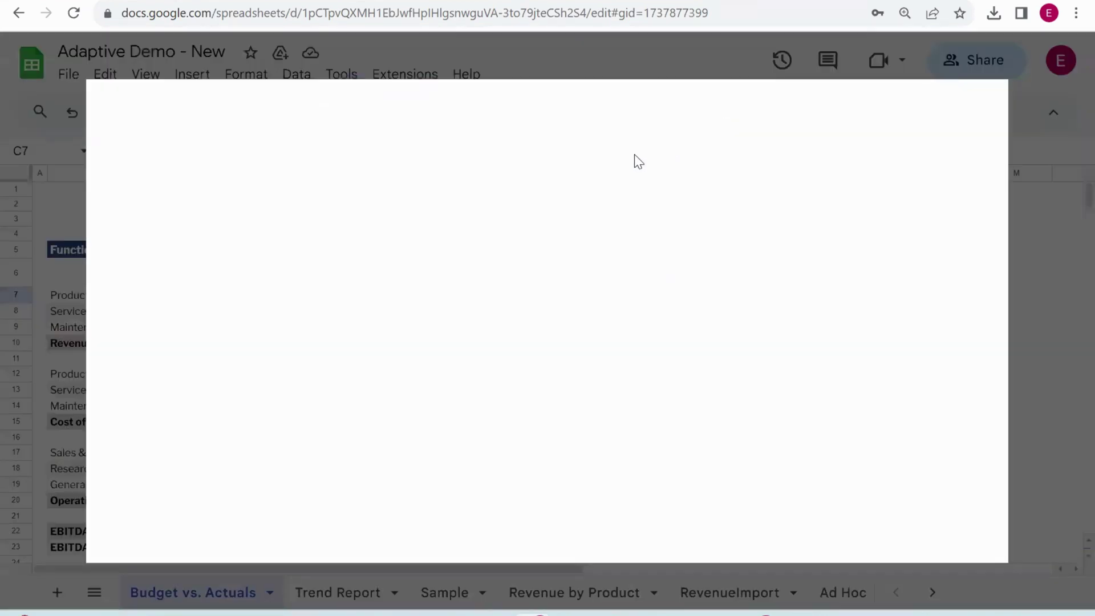
click(639, 109)
text(DataBlend)
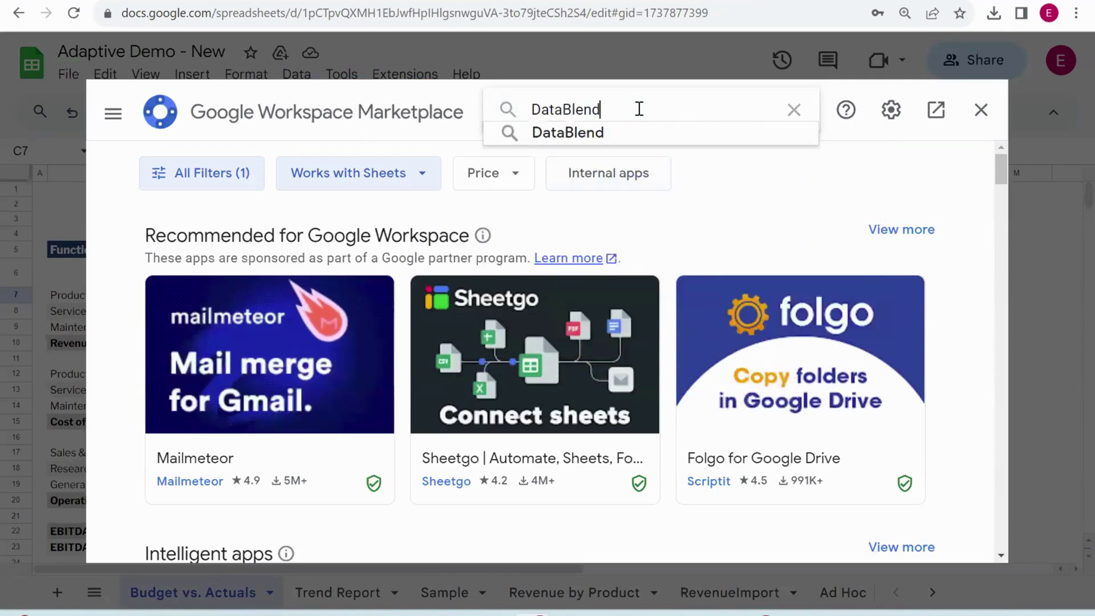
key(Return)
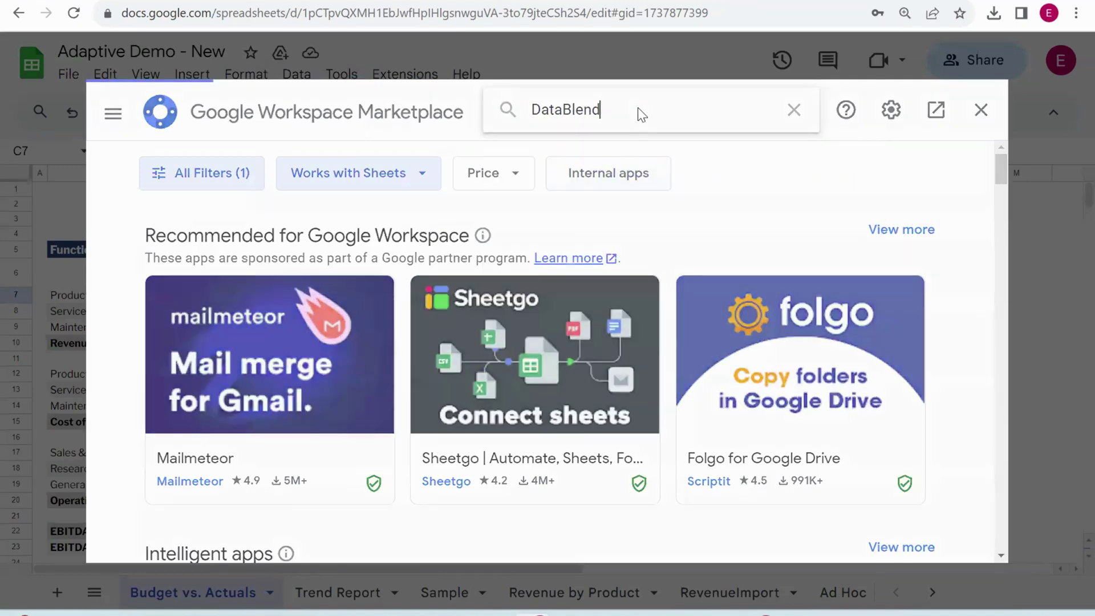
click(981, 110)
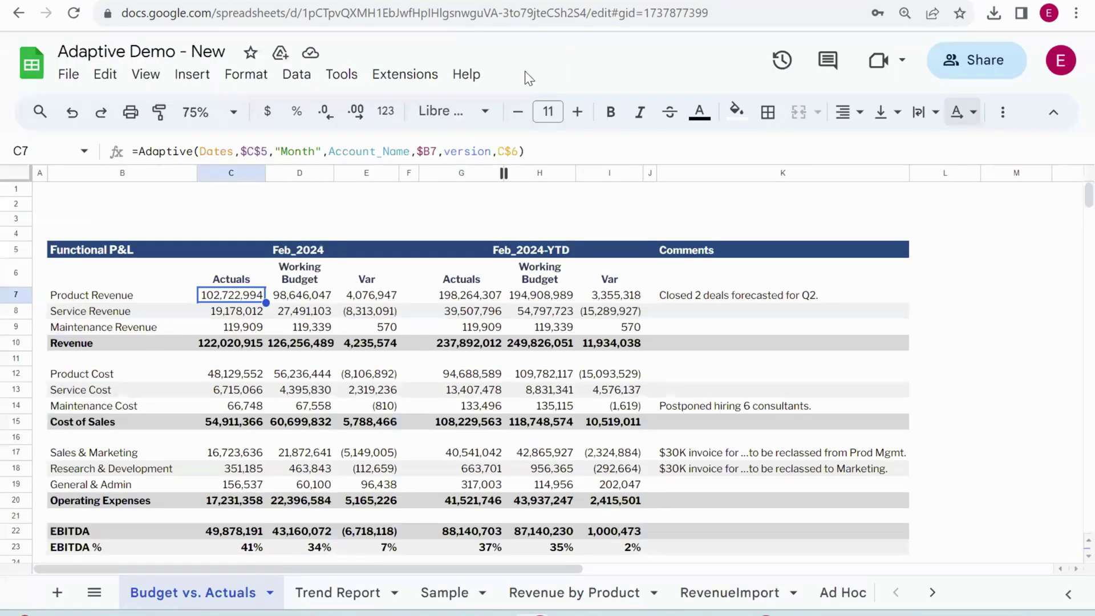
Step: Open the DataBlend add-on's list of saved queries for editing and execution
click(416, 78)
mouse_move(489, 276)
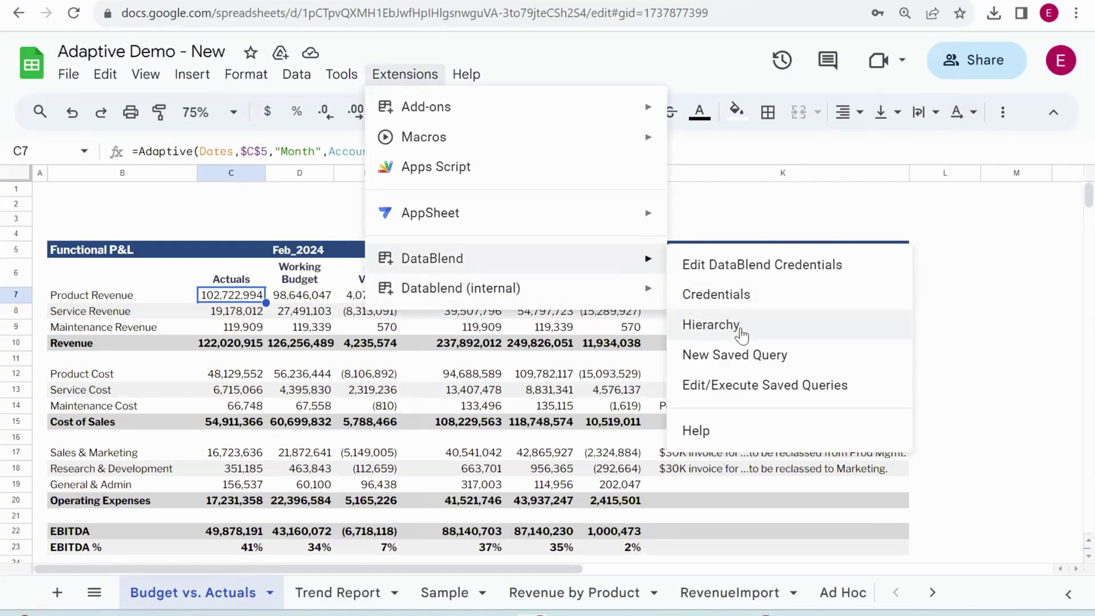
click(760, 388)
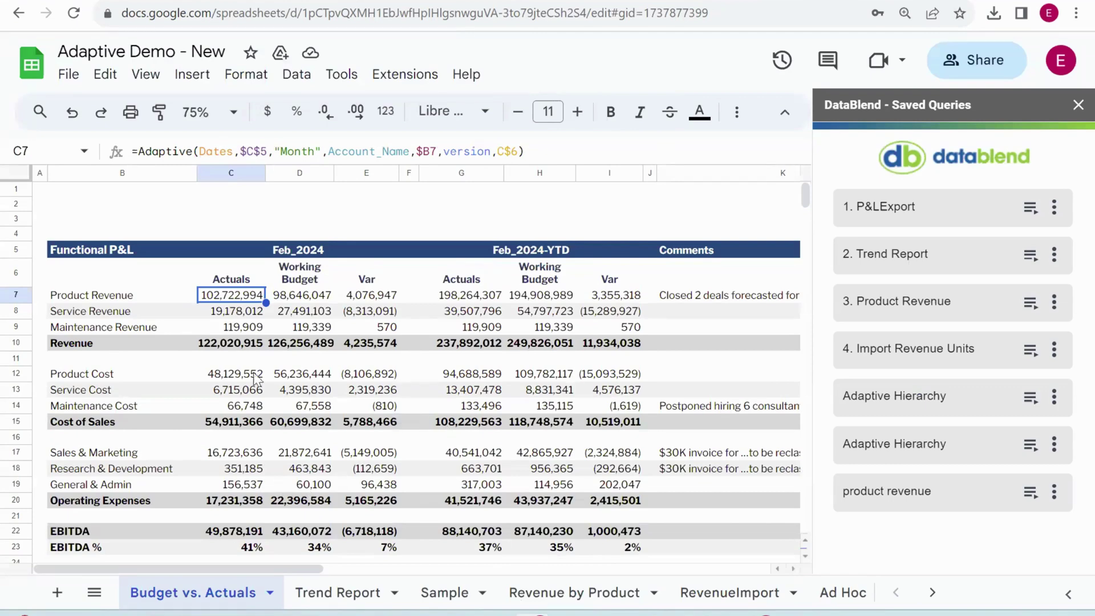
Step: Switch to Adaptive Planning and enter 1000000 for 6310 Training in FEB 2024 on the Expenses sheet
click(247, 1)
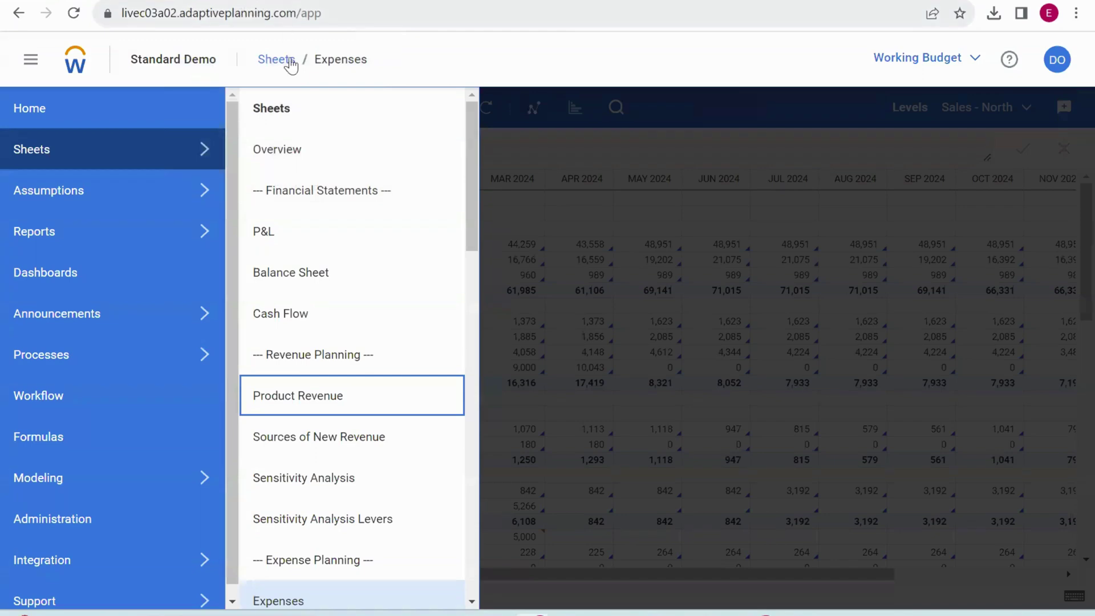
click(607, 224)
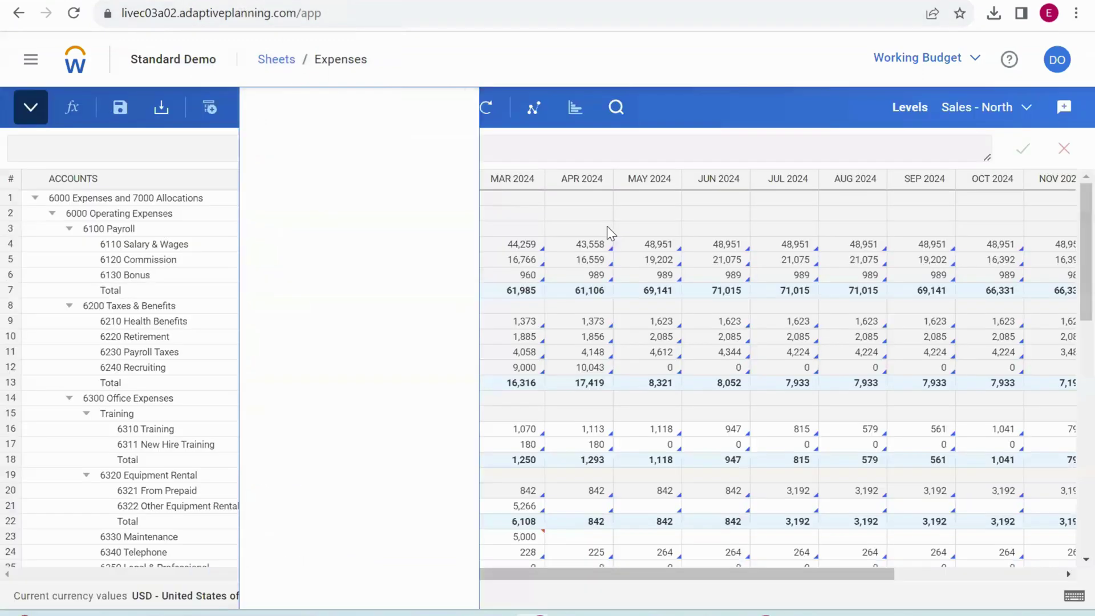
click(444, 429)
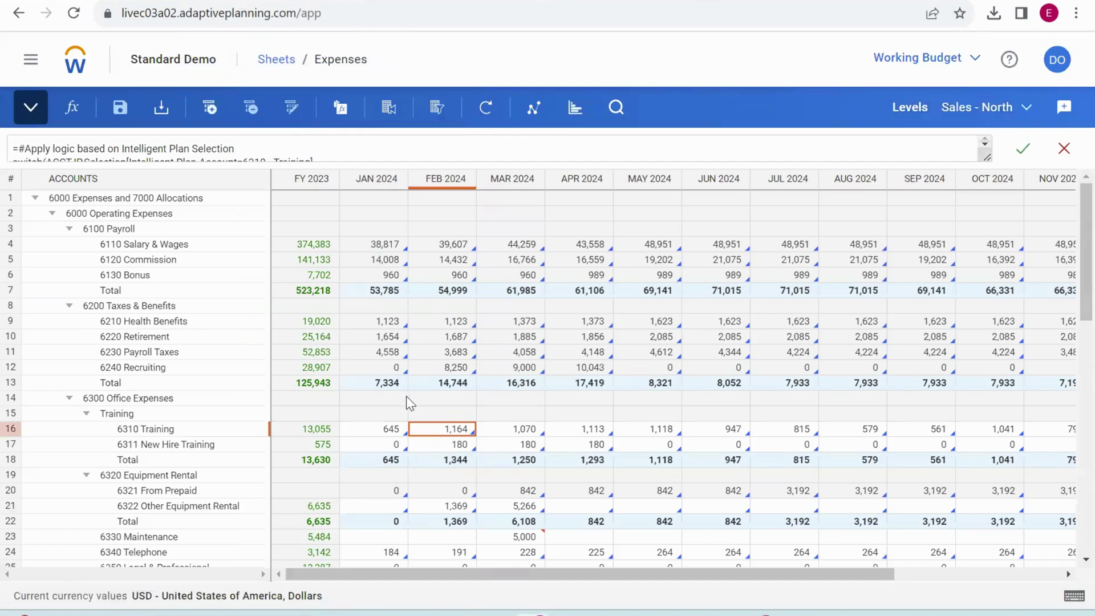
text(1000000)
key(Return)
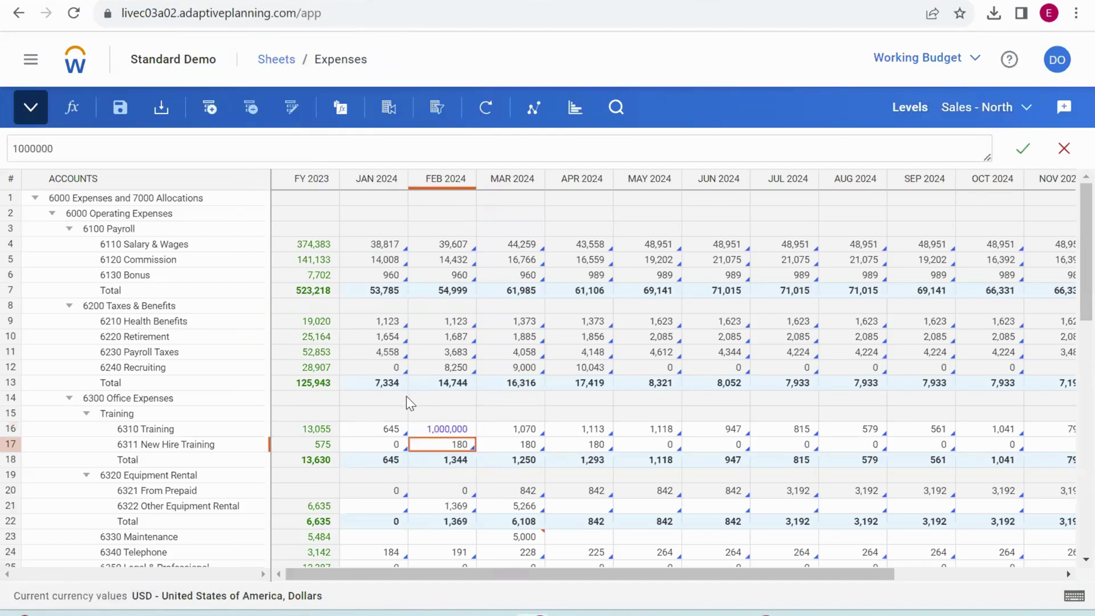
Step: Change the FEB 2024 amount for 6310 Training to 10000000 and save the Expenses sheet
click(441, 428)
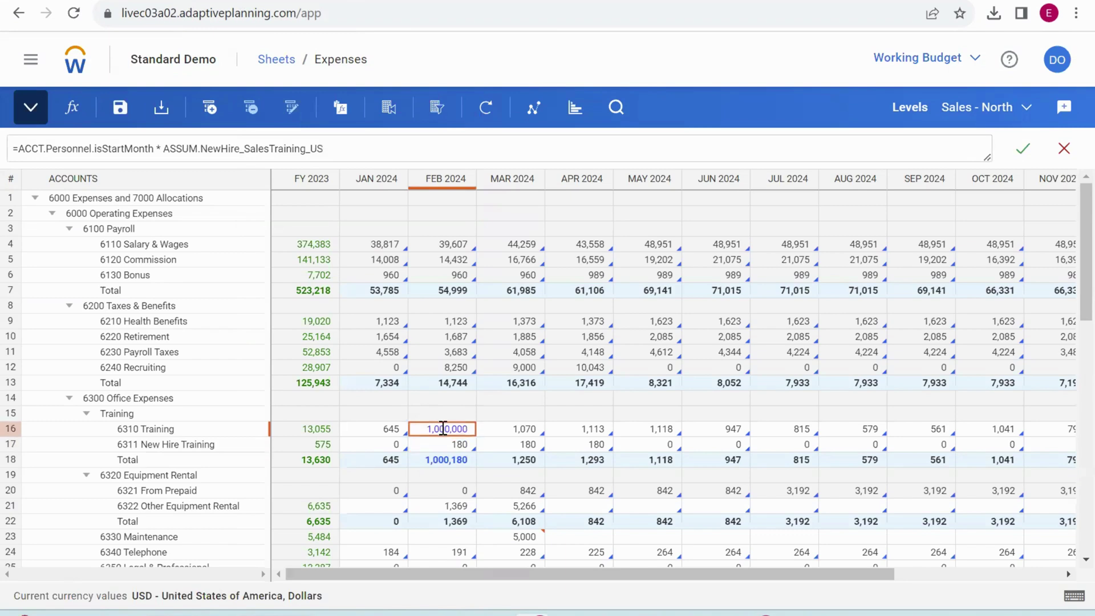
click(442, 428)
click(442, 428)
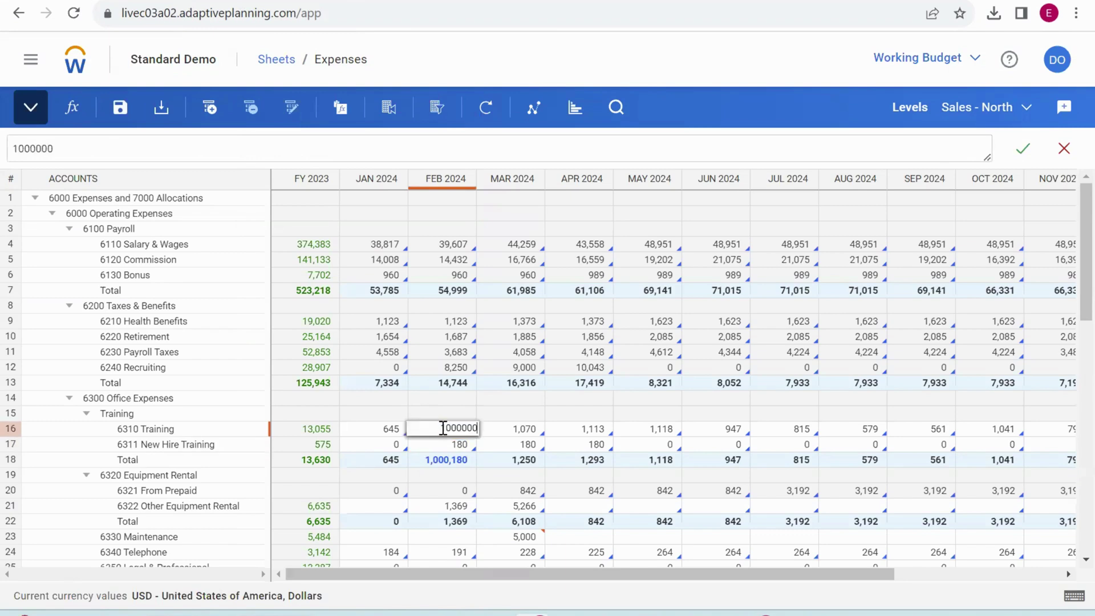
text(0)
key(Return)
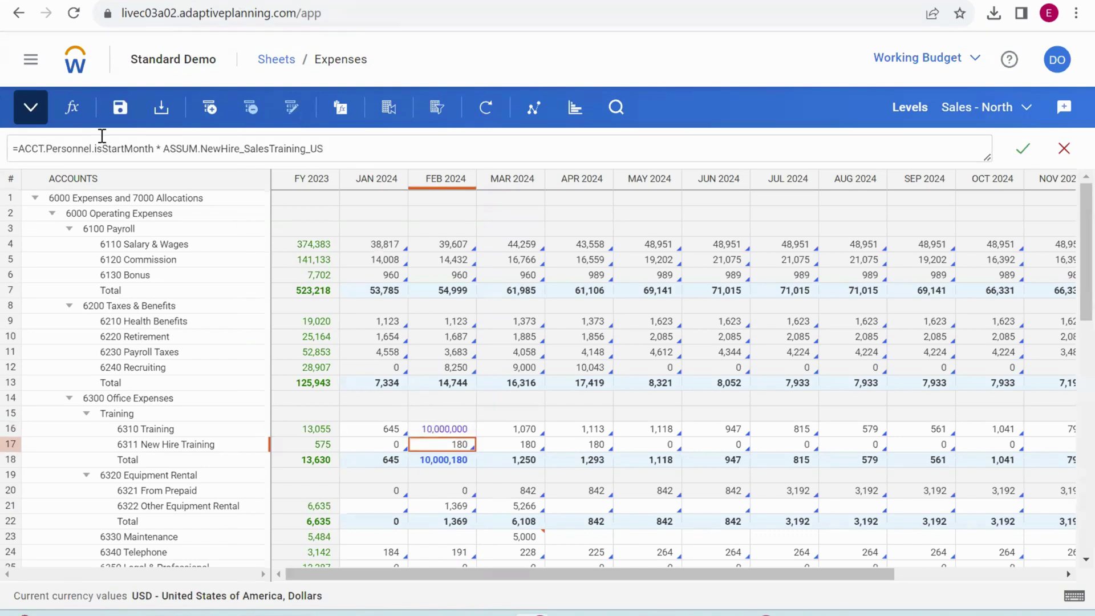
click(120, 108)
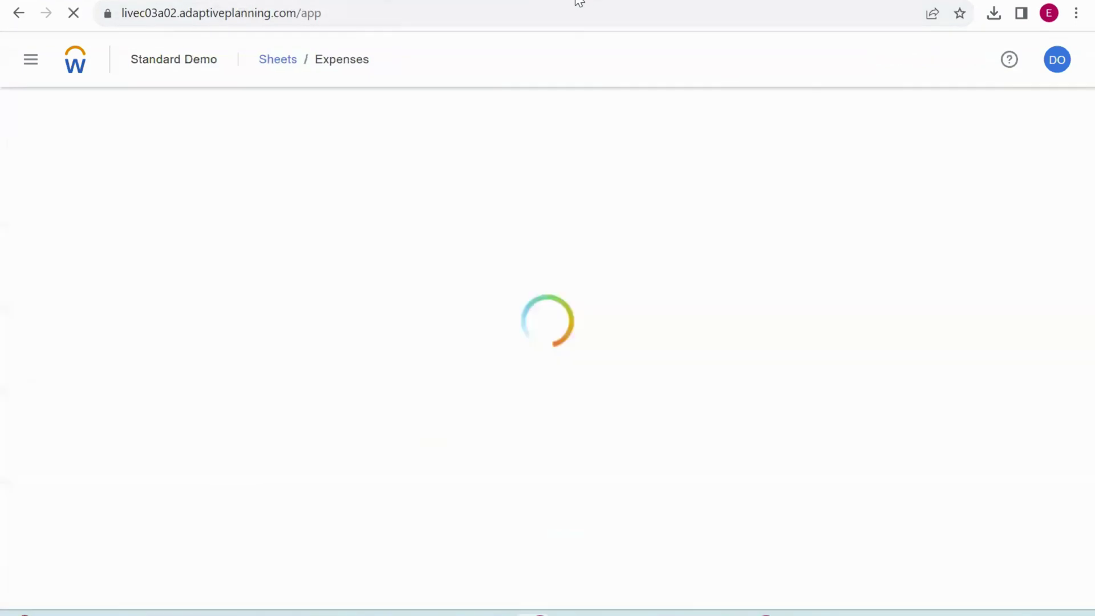
Step: Switch back to Google Sheets, execute the P&LExport workflow and inspect the Feb_2024 Working Budget cell for Sales & Marketing
click(575, 2)
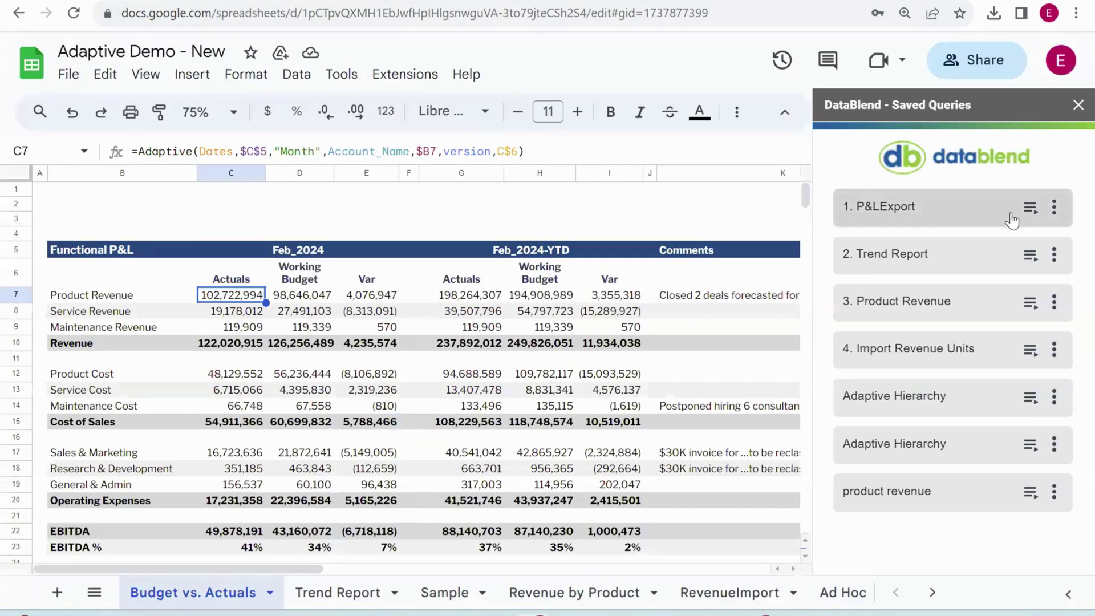
mouse_move(1028, 217)
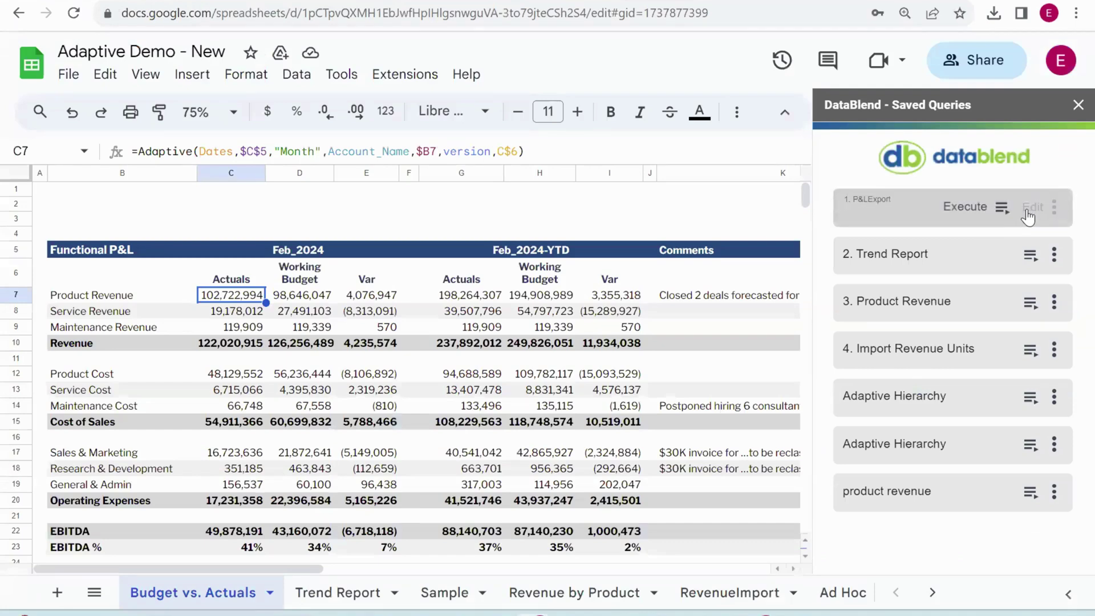
click(998, 209)
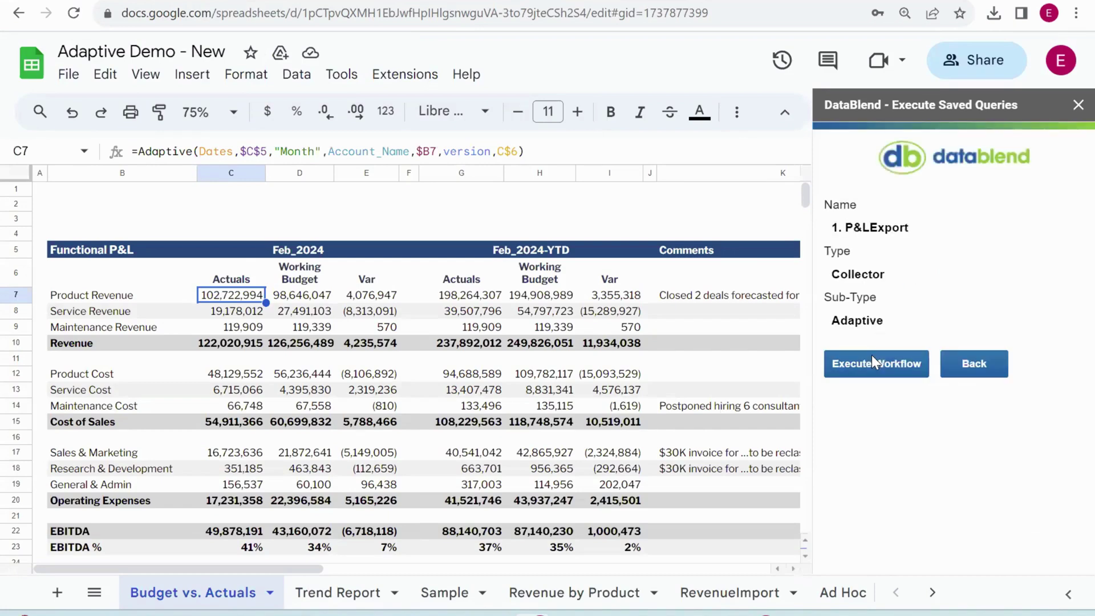
click(871, 356)
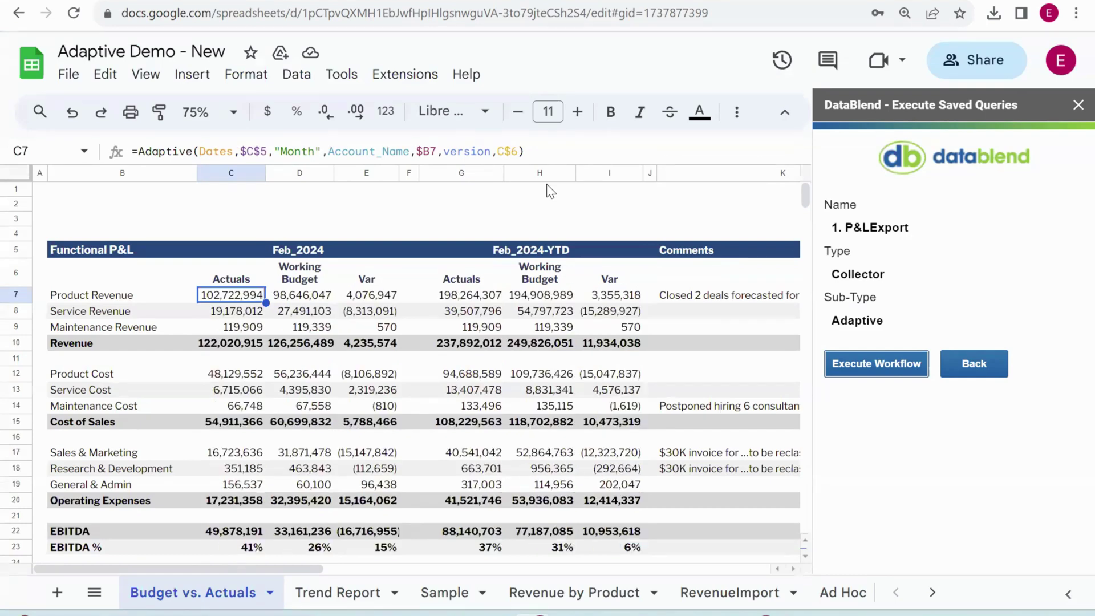
click(314, 457)
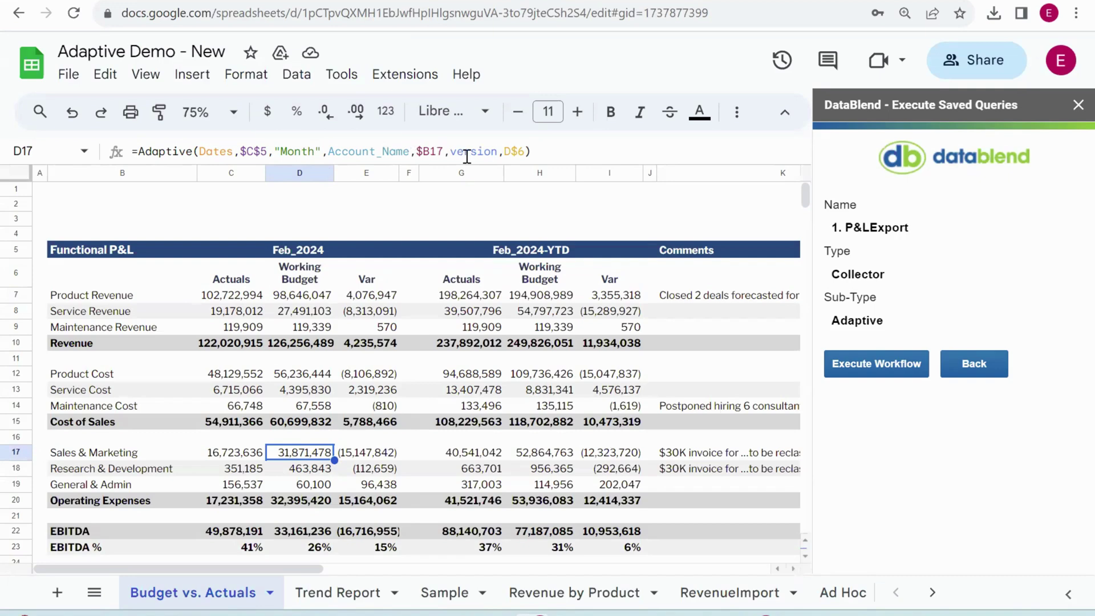
Step: Open the P&LExport saved query for editing and set its timespan start to Dec_2023
click(982, 360)
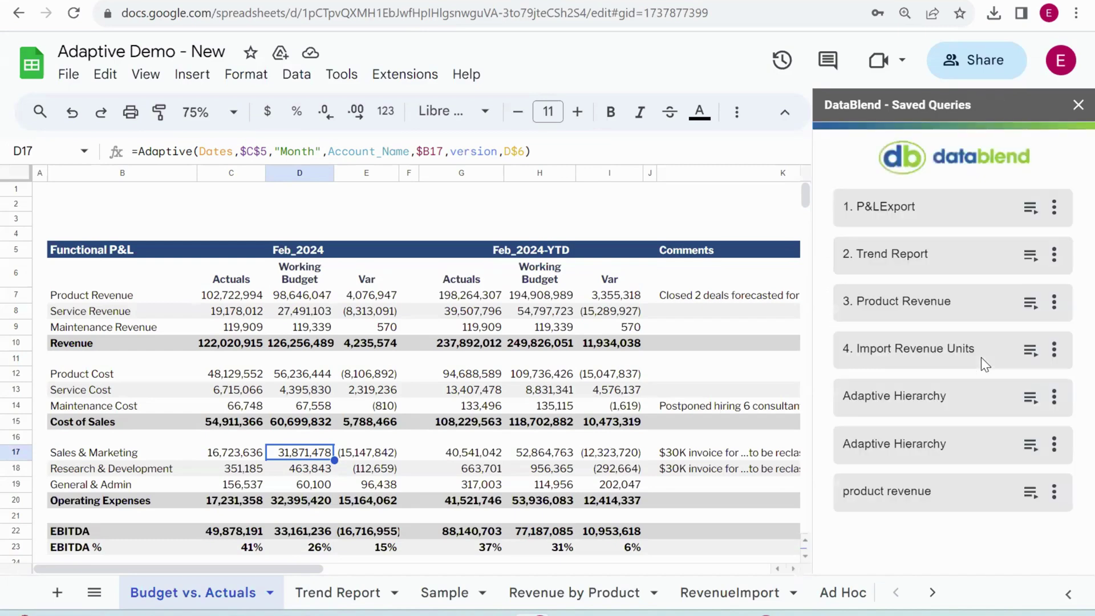
click(1053, 211)
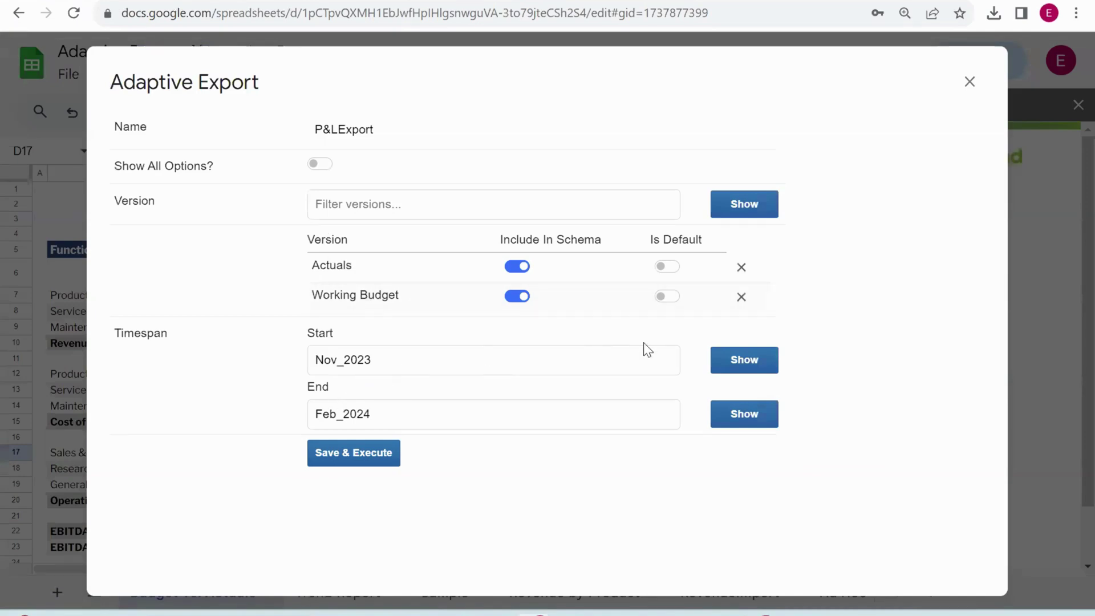
click(735, 365)
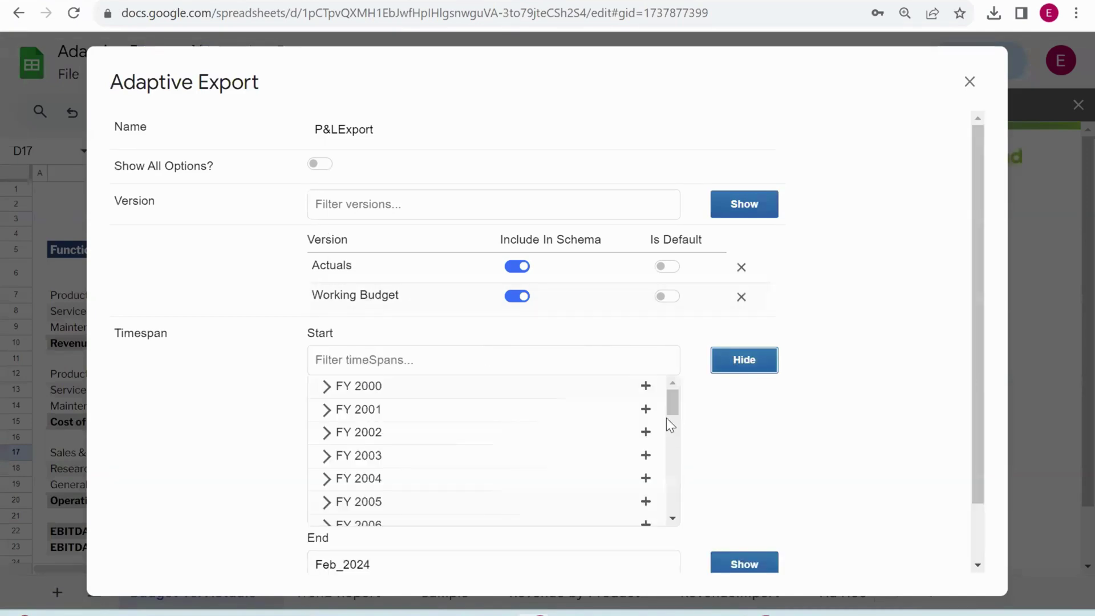
drag(668, 410, 667, 492)
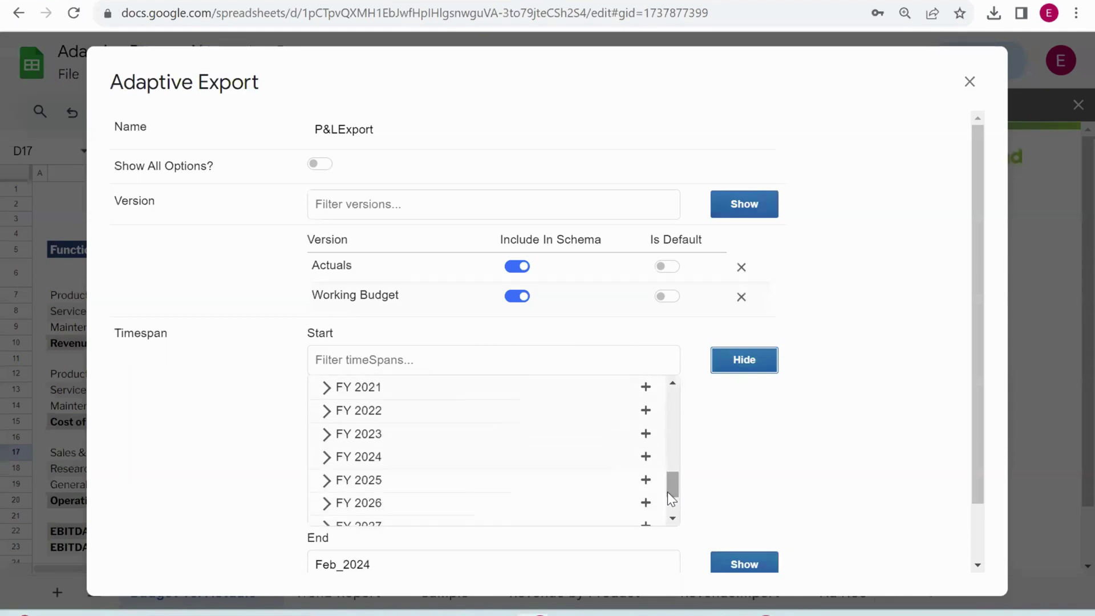
click(325, 434)
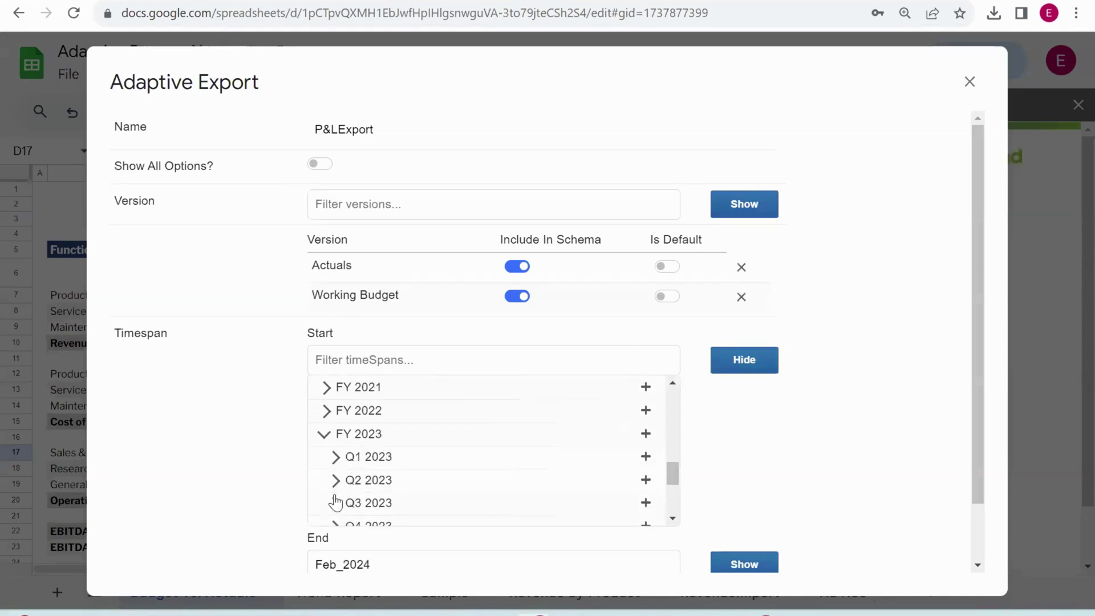
right_click(669, 516)
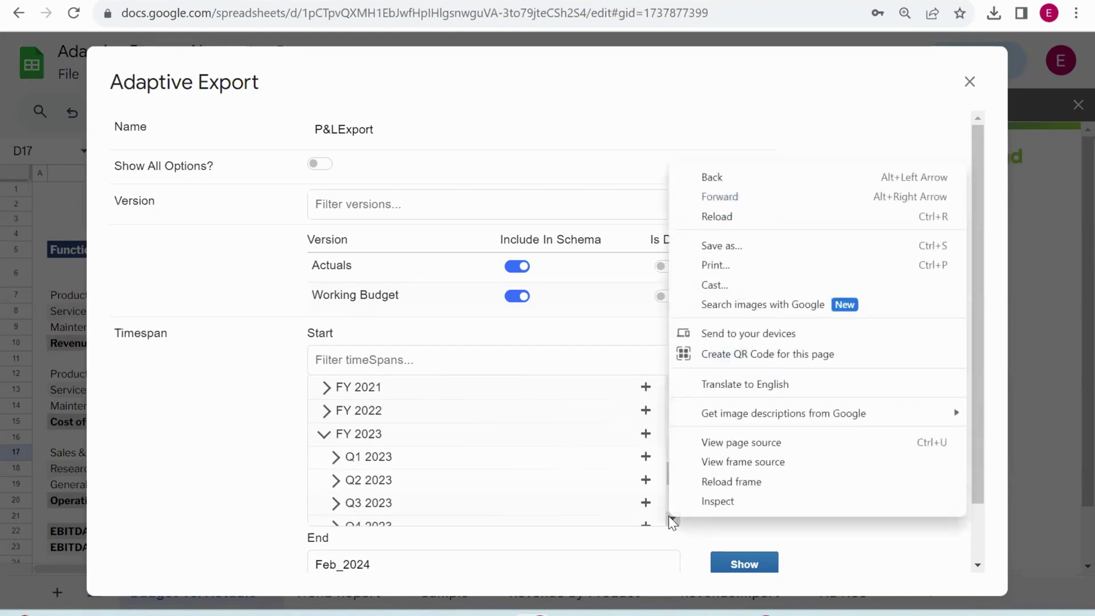
click(779, 535)
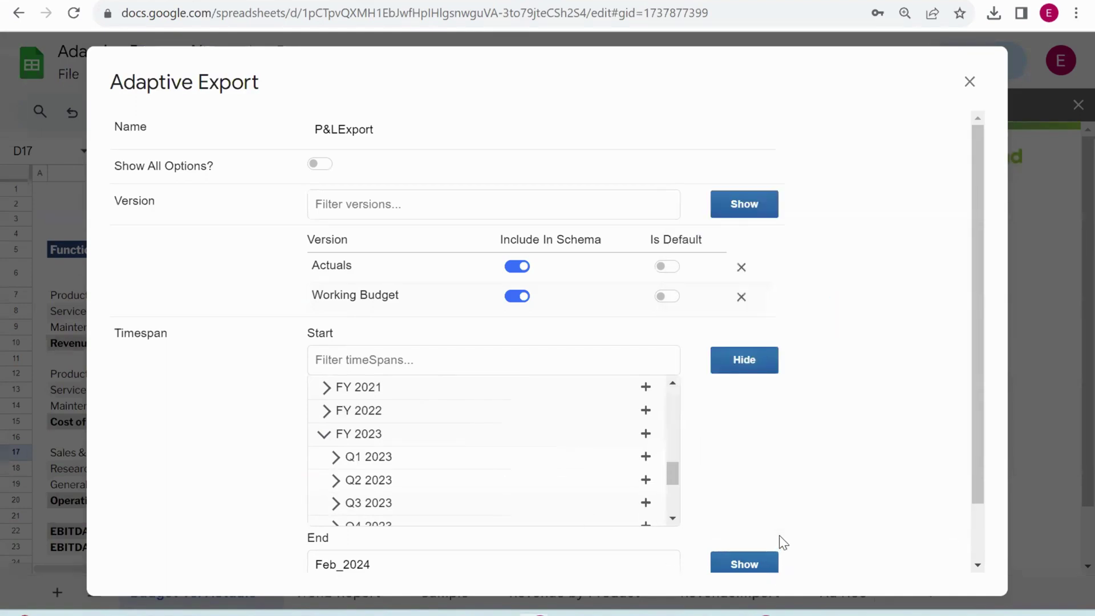
click(673, 517)
click(337, 496)
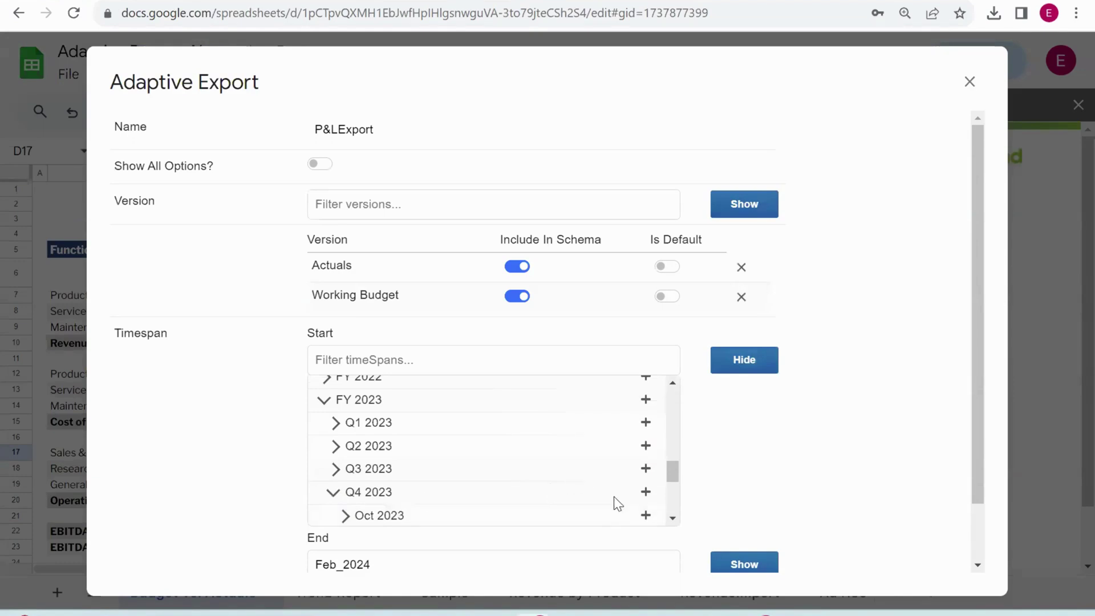
click(672, 519)
click(672, 519)
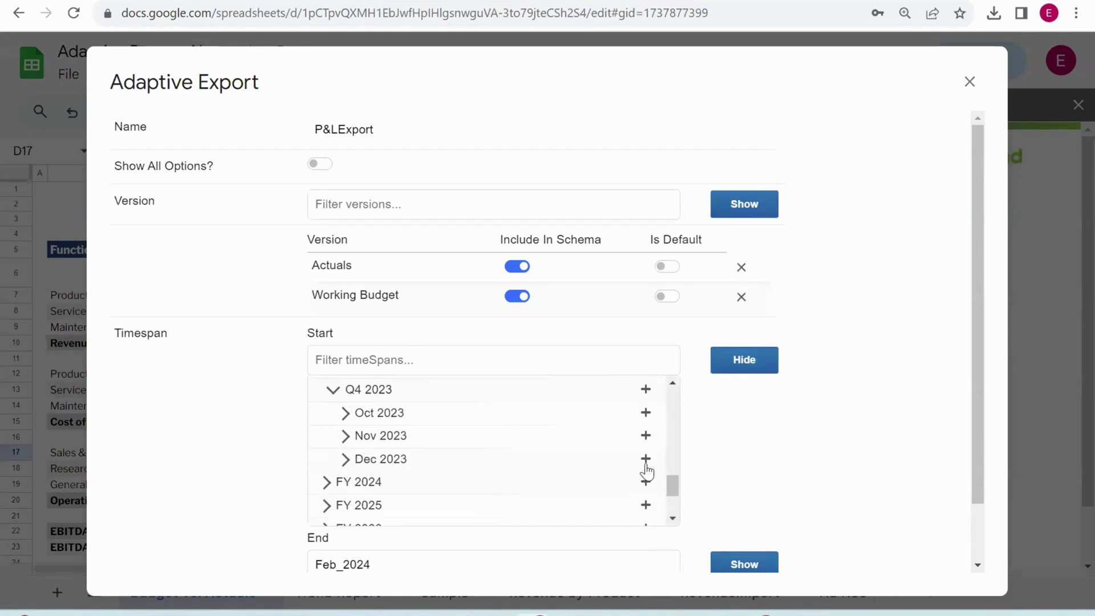
click(646, 458)
Step: Set the P&LExport query's timespan end to Mar_2024
click(756, 410)
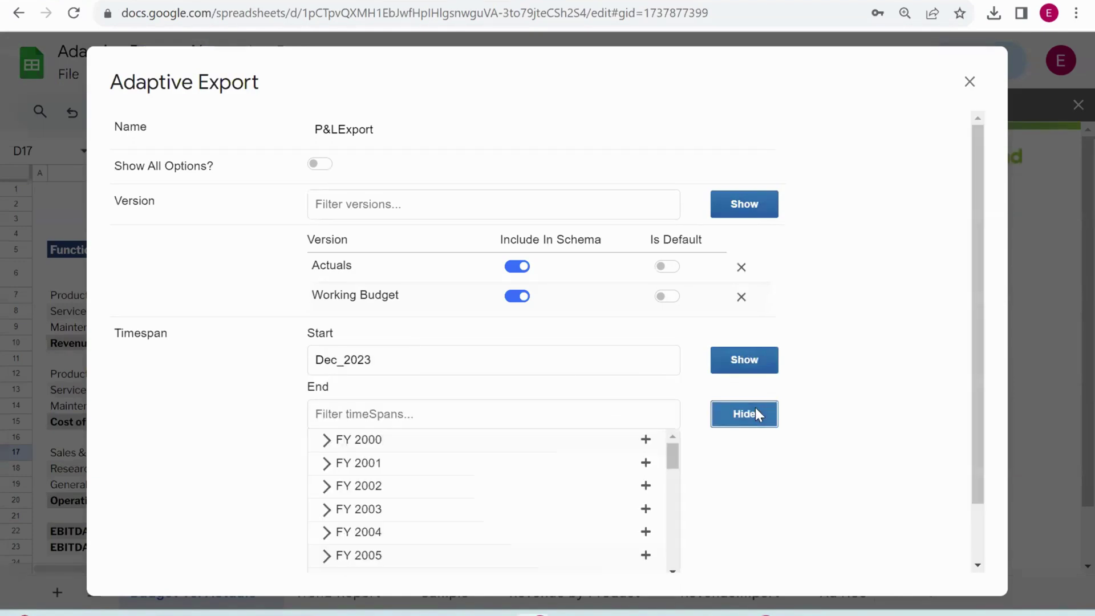
click(674, 565)
click(675, 558)
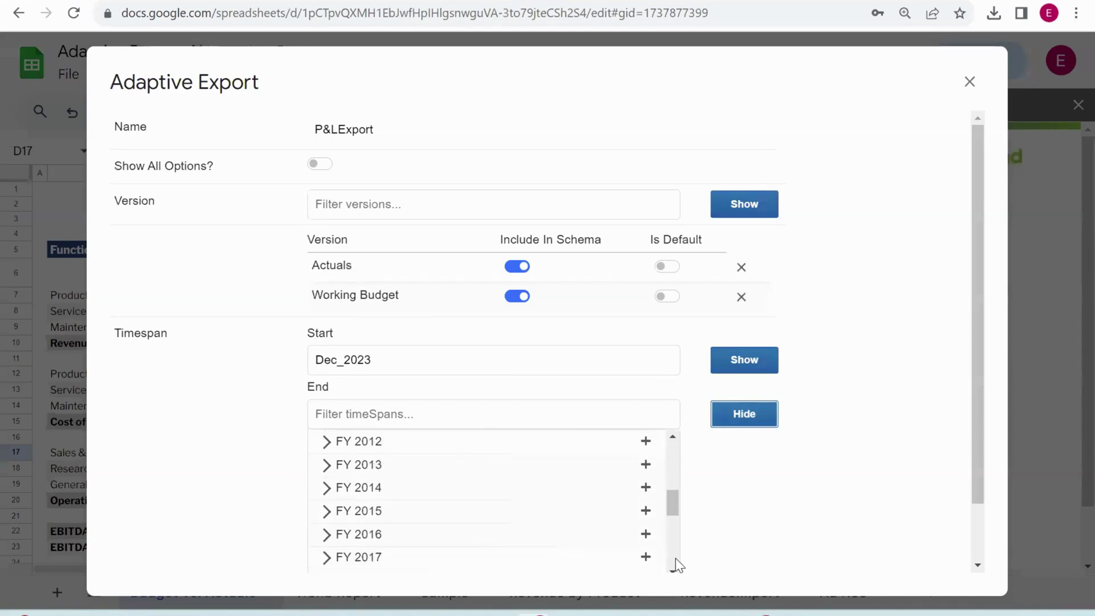
click(675, 558)
click(675, 558)
click(326, 469)
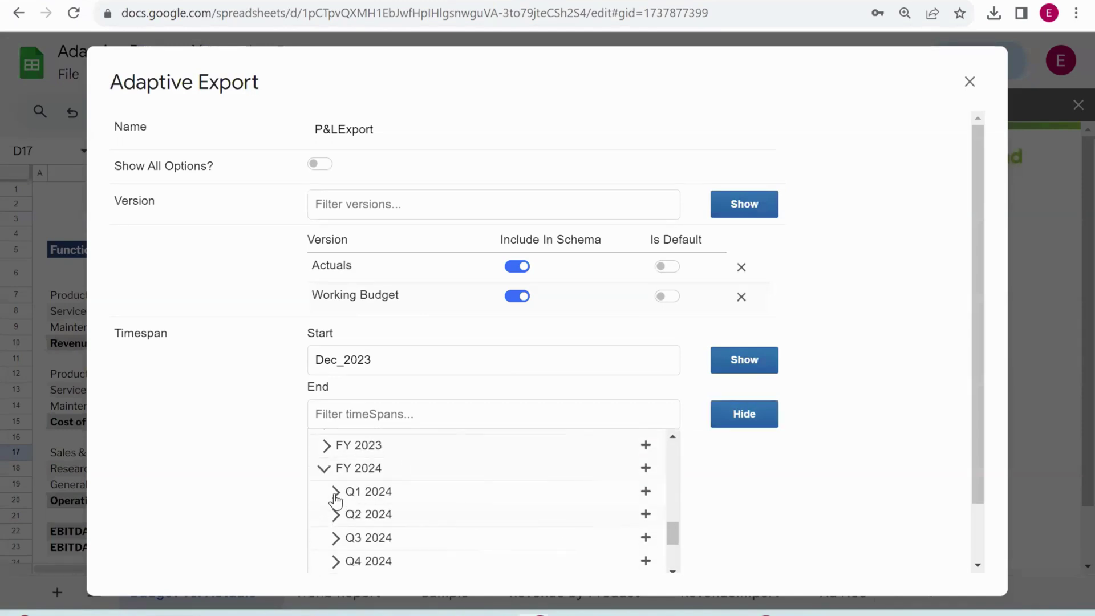
click(336, 492)
click(645, 560)
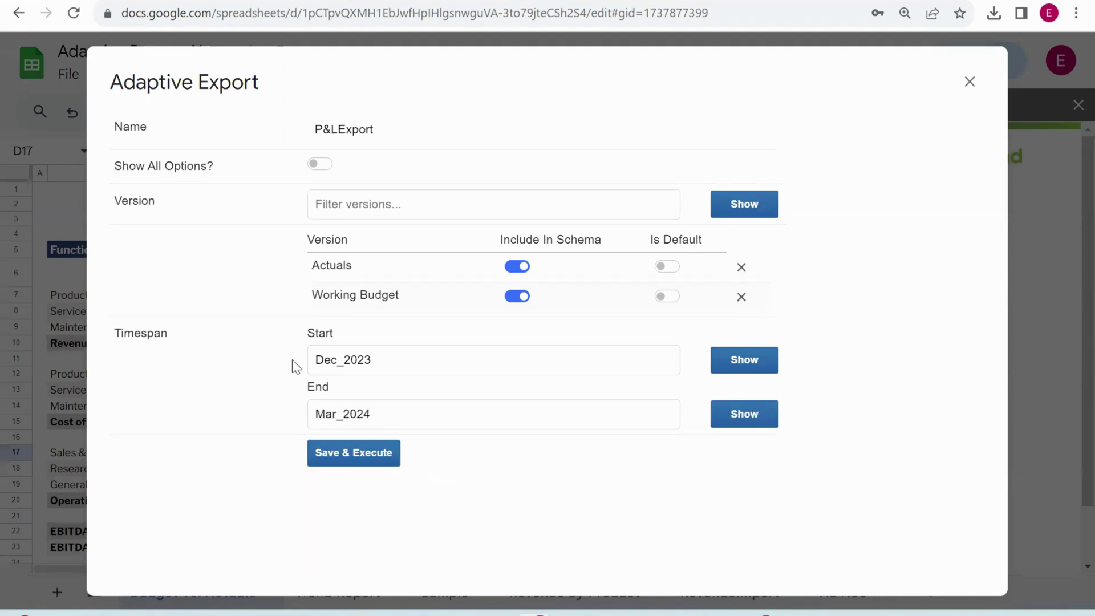
Step: Save and execute the P&LExport query, then inspect the Mar_2024-YTD Actuals formula for Product Revenue
click(372, 451)
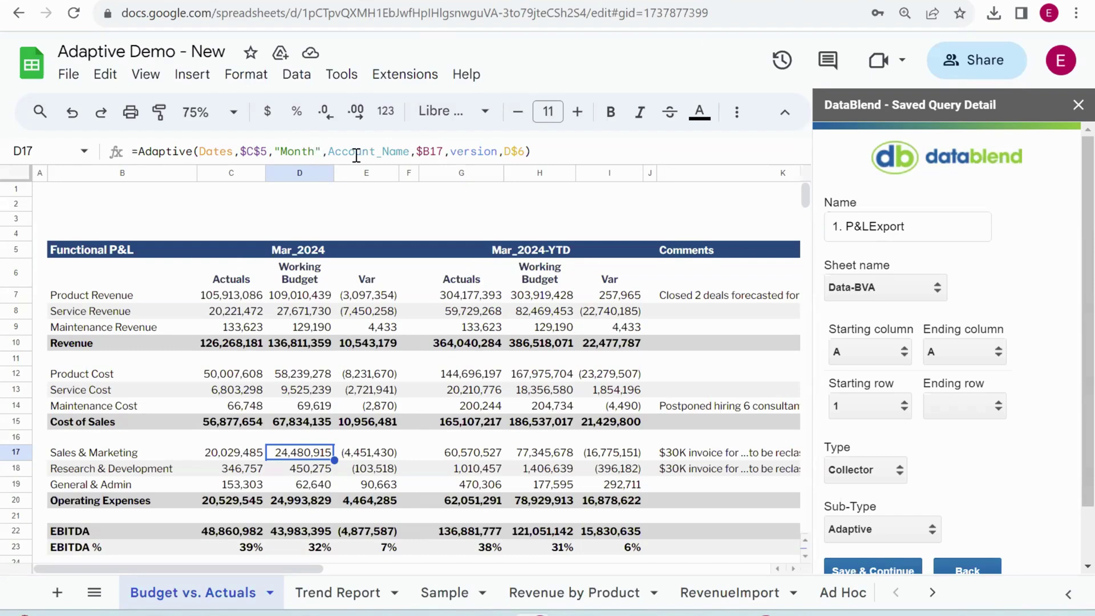
click(479, 296)
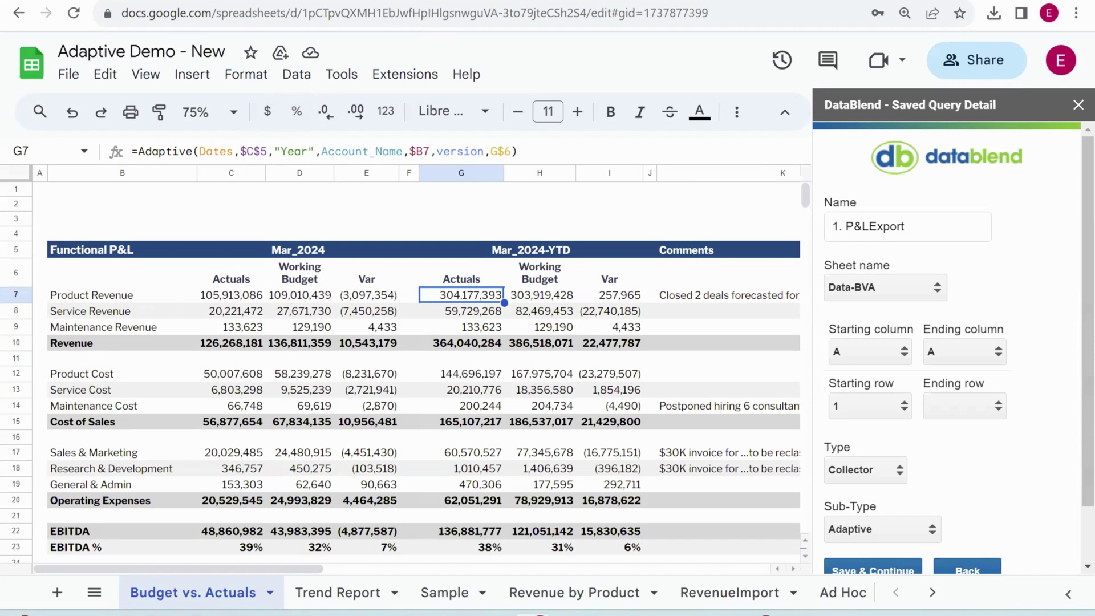
Step: On the Trend Report sheet, close the DataBlend sidebar and copy the formulas in D14:M15 to the Payroll and Taxes & Benefits rows starting at D12
click(336, 597)
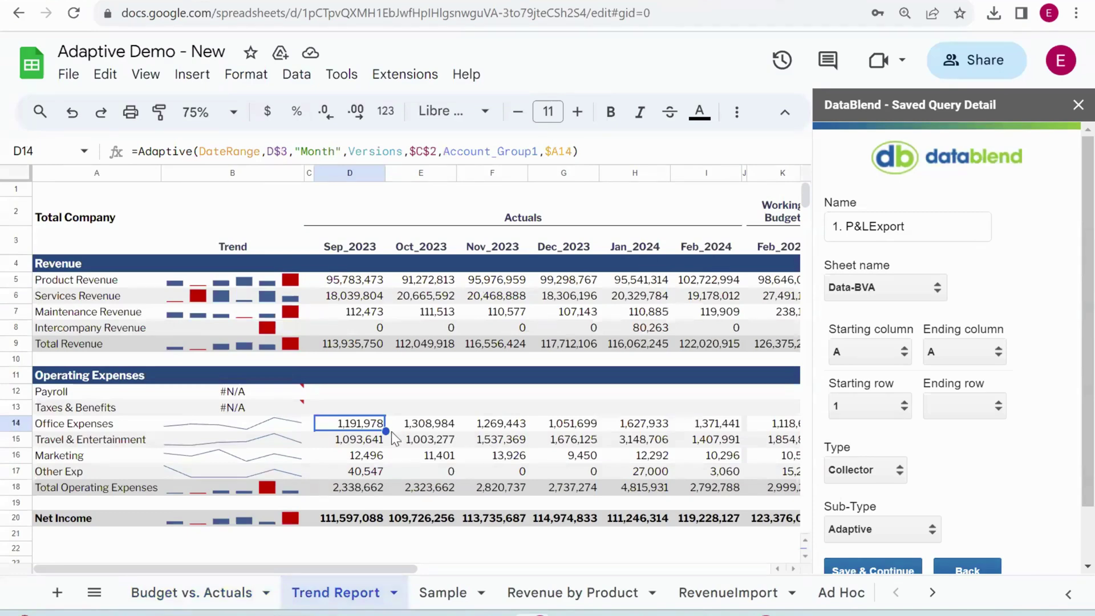
click(1077, 106)
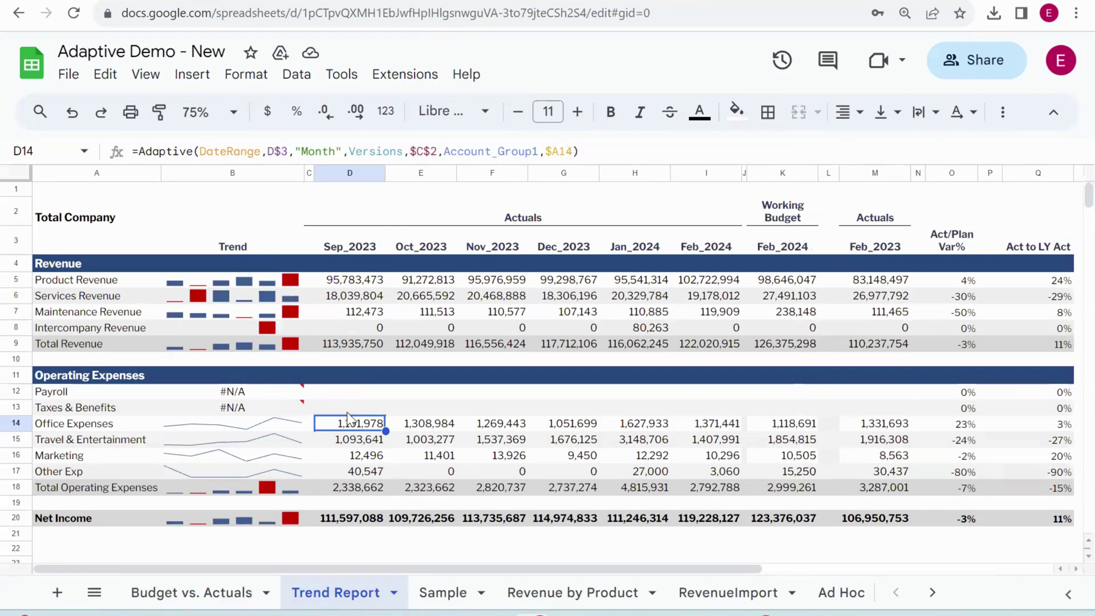
drag(356, 422, 864, 442)
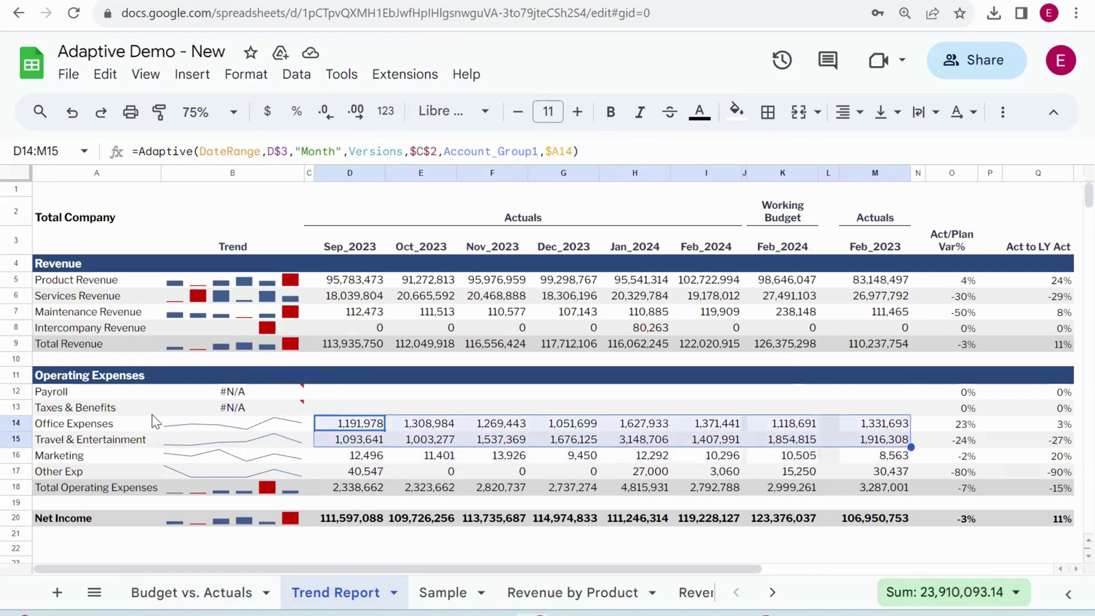
key(ctrl+c)
key(Up)
key(Up)
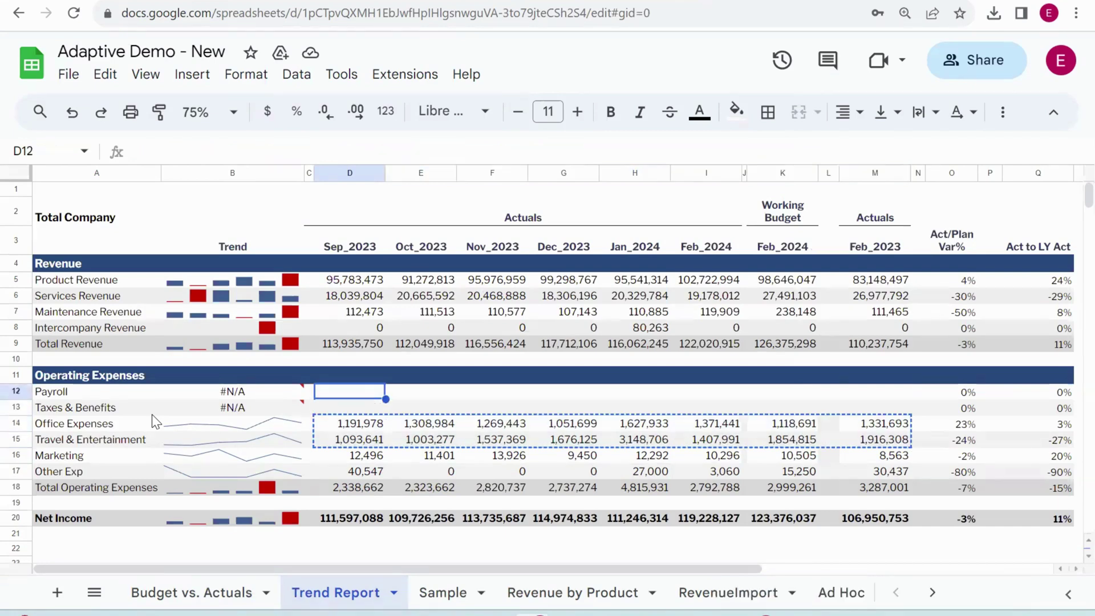
key(ctrl+v)
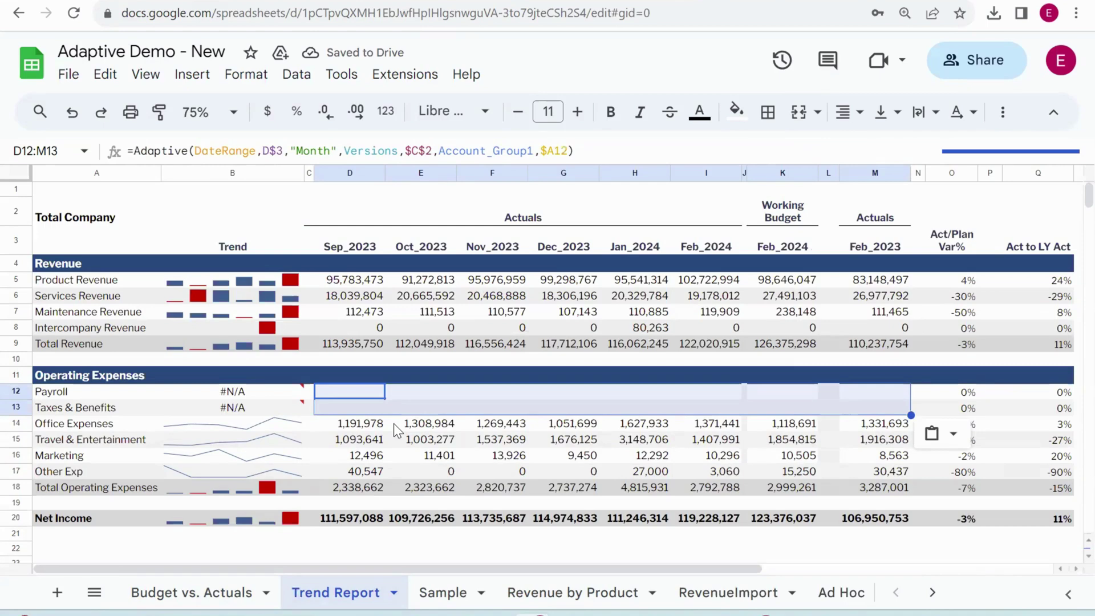
click(350, 393)
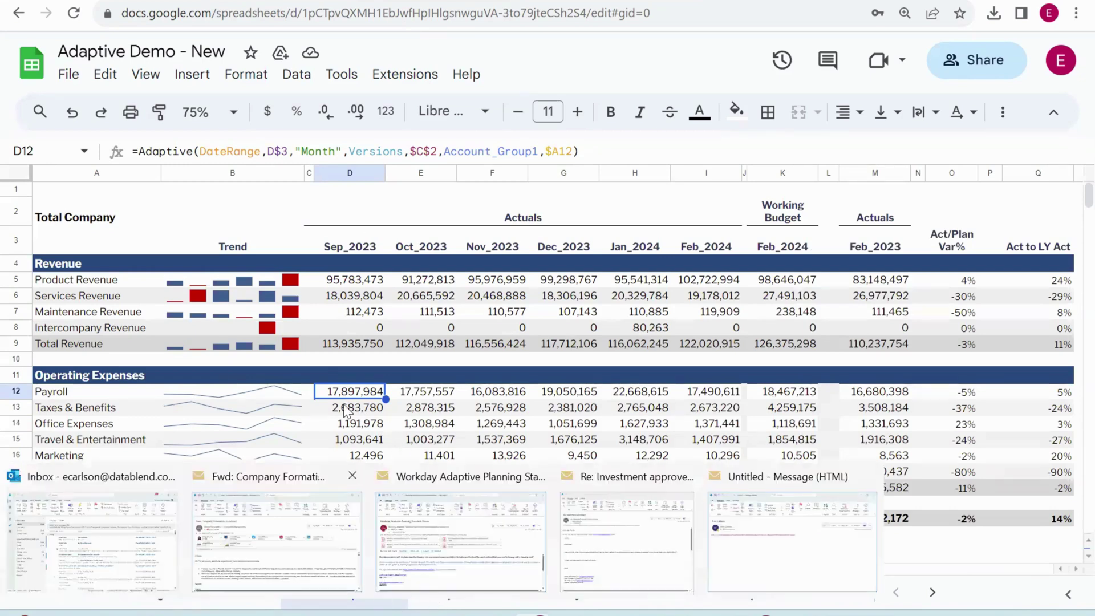
Step: Switch to the Sample sheet and create a new DataBlend saved query named "5. Sample"
click(386, 77)
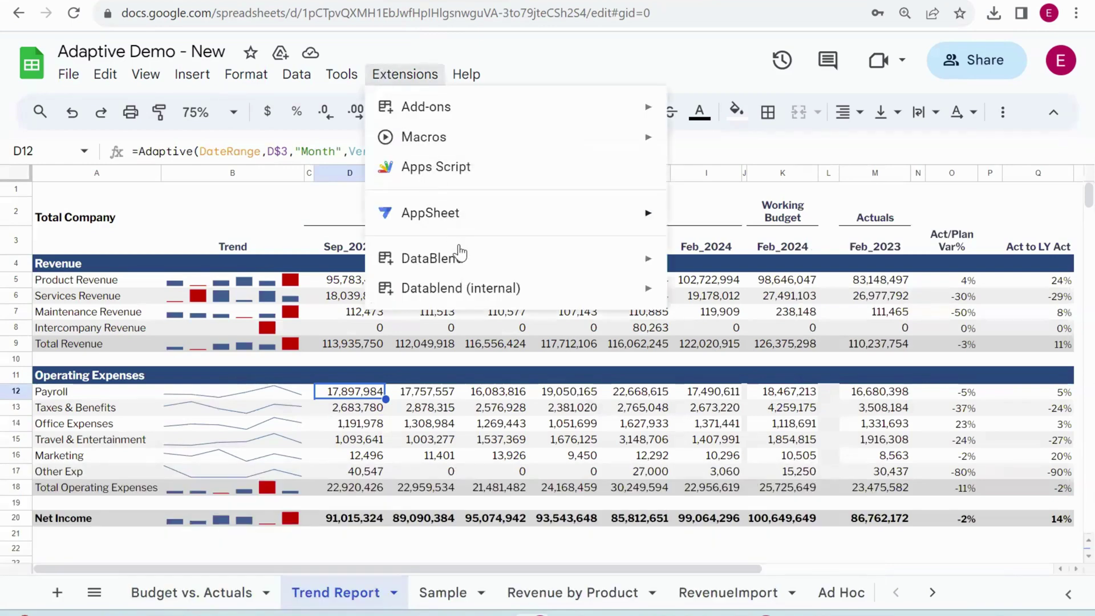
mouse_move(461, 258)
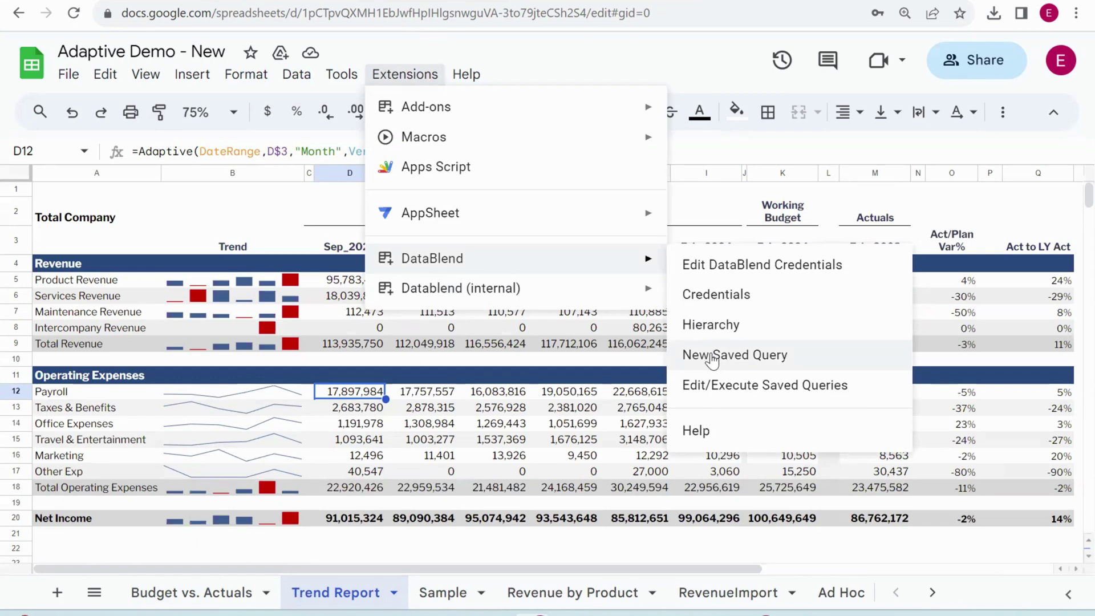
click(450, 593)
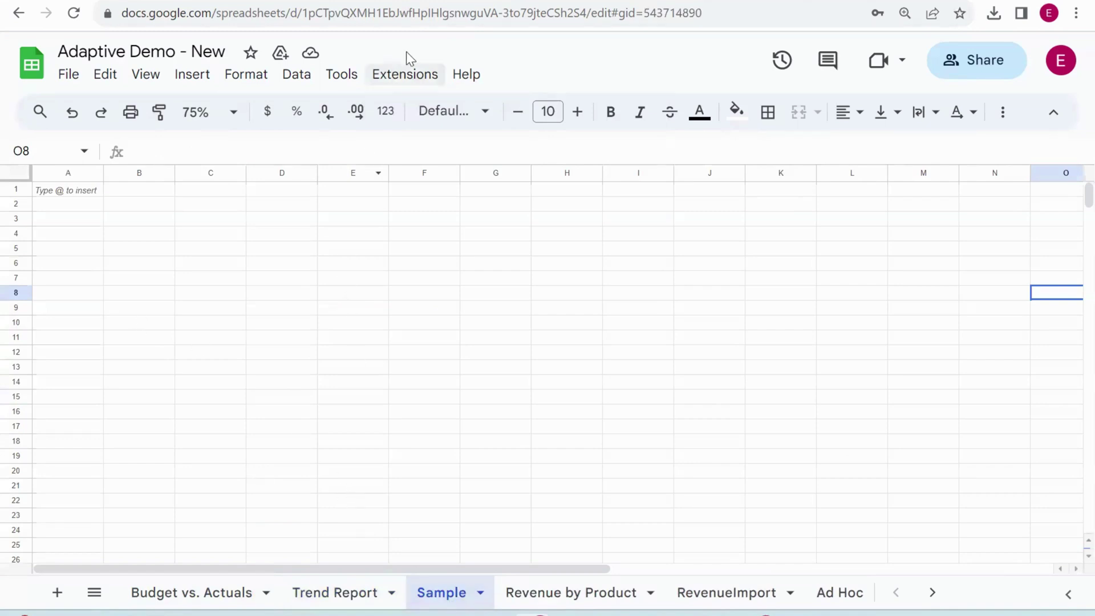
click(407, 76)
mouse_move(501, 259)
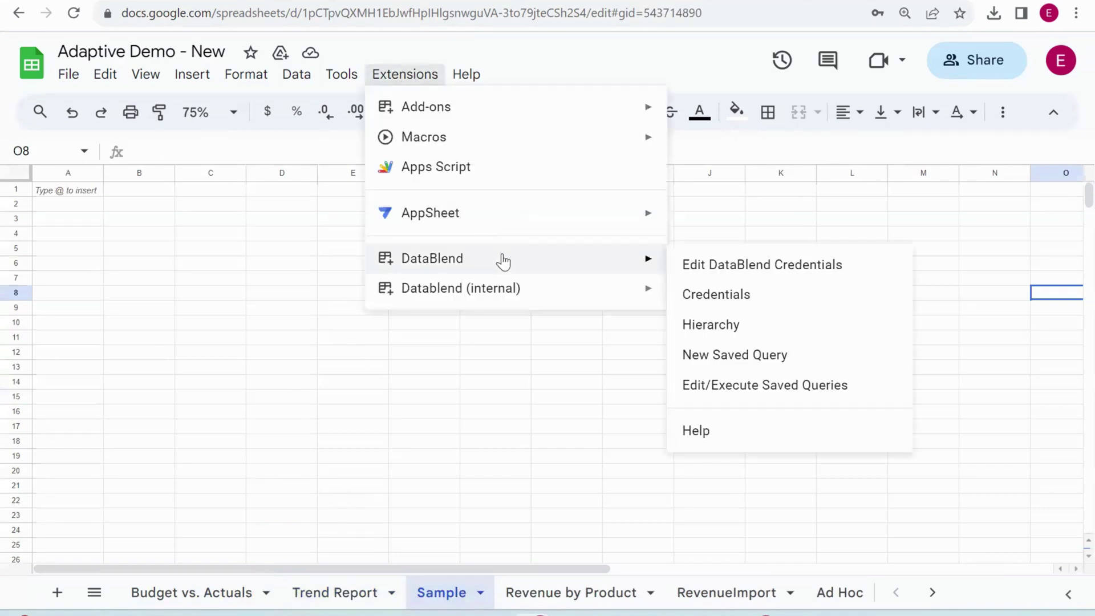
click(739, 356)
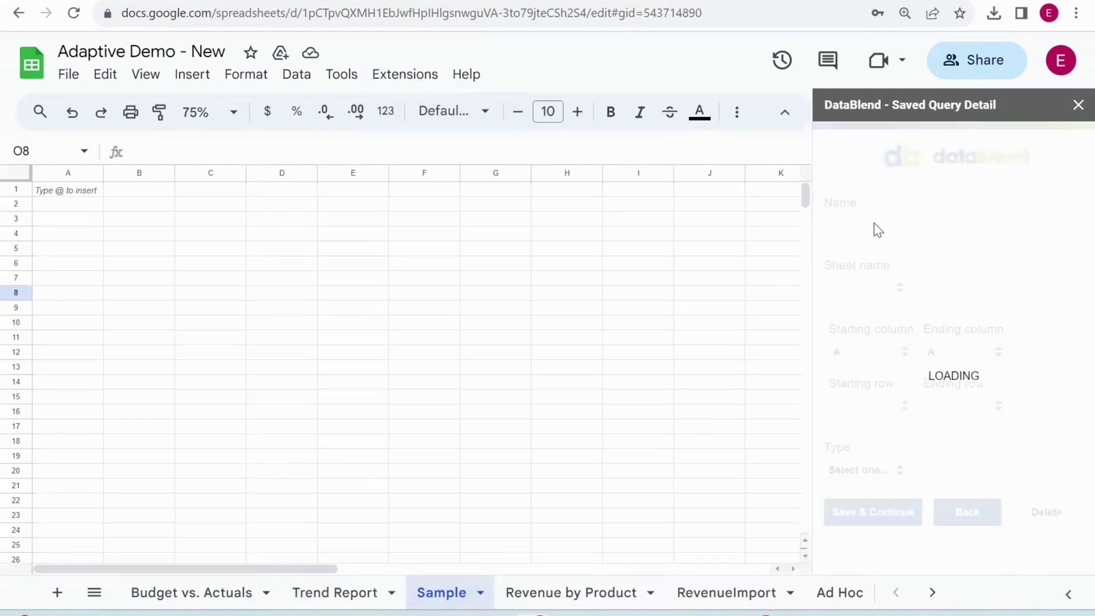
click(876, 225)
text(5.)
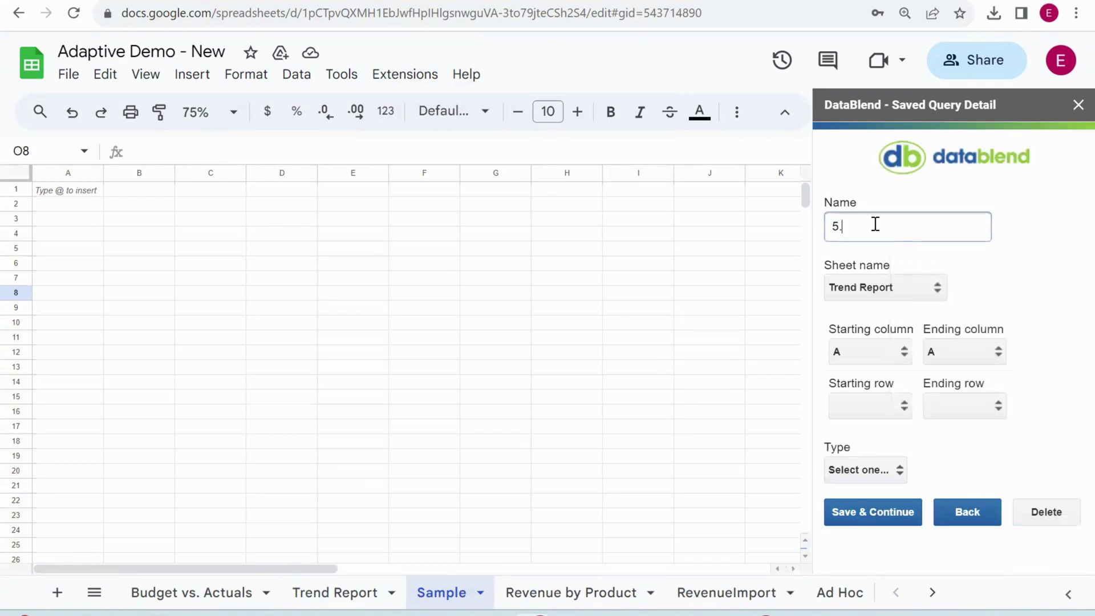
text( Sample)
Step: Set the new query's target sheet to Sample and its starting row to 1
click(878, 288)
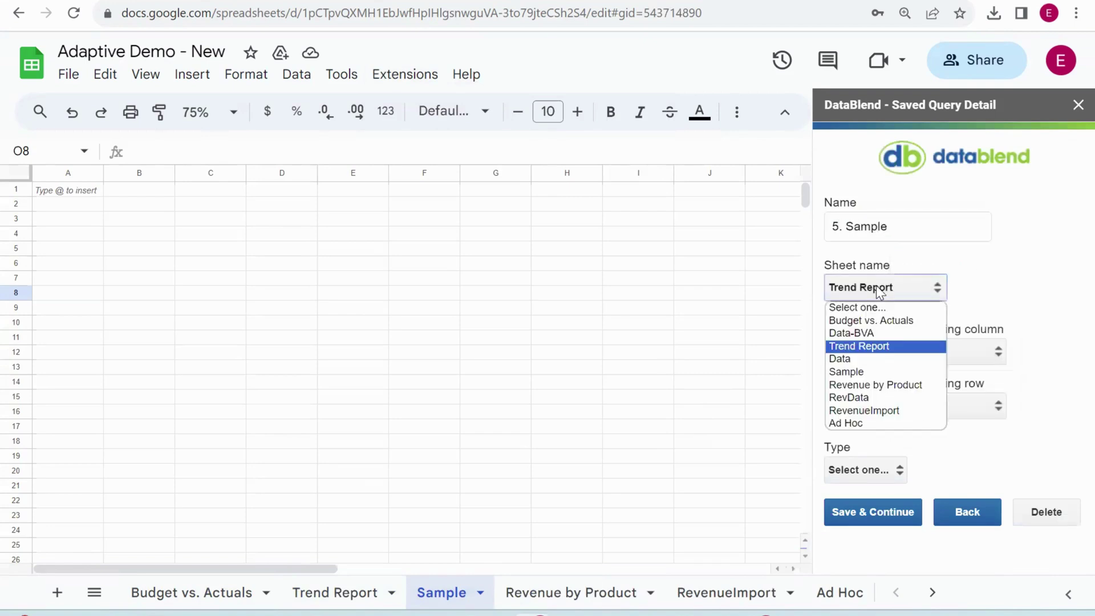
click(867, 371)
click(866, 404)
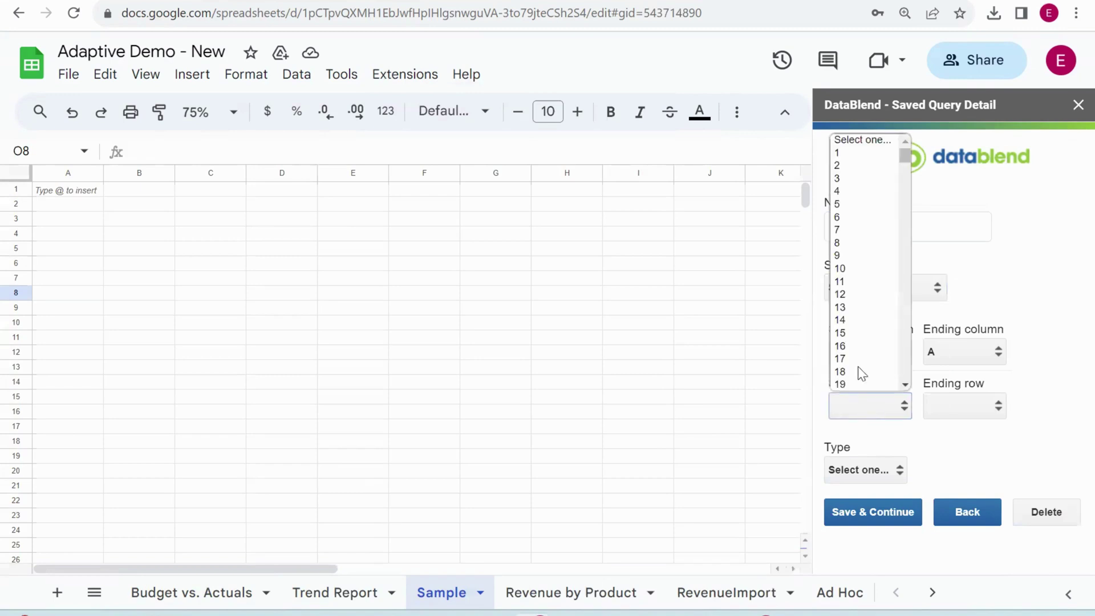
click(845, 155)
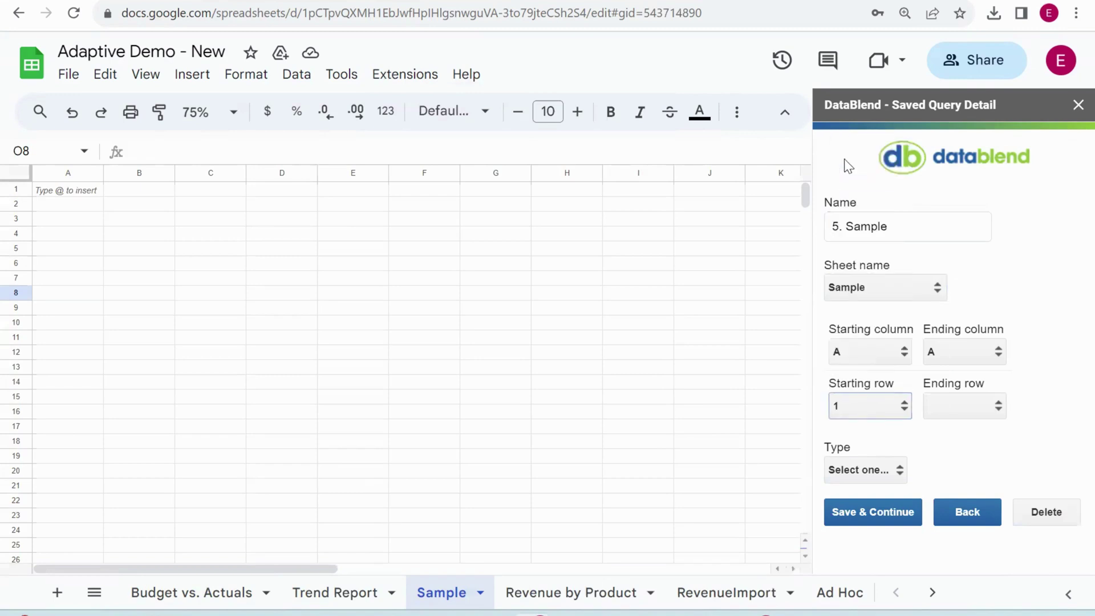
Step: Set the query type to Collector with the Adaptive sub-type, then save and continue to the export settings
click(862, 468)
click(859, 514)
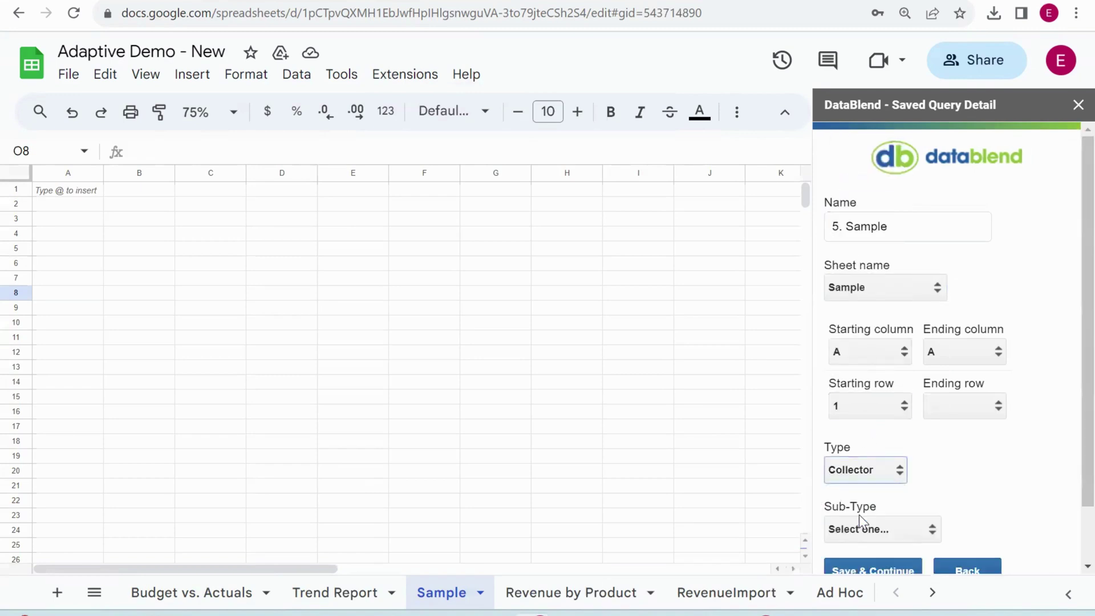
click(865, 530)
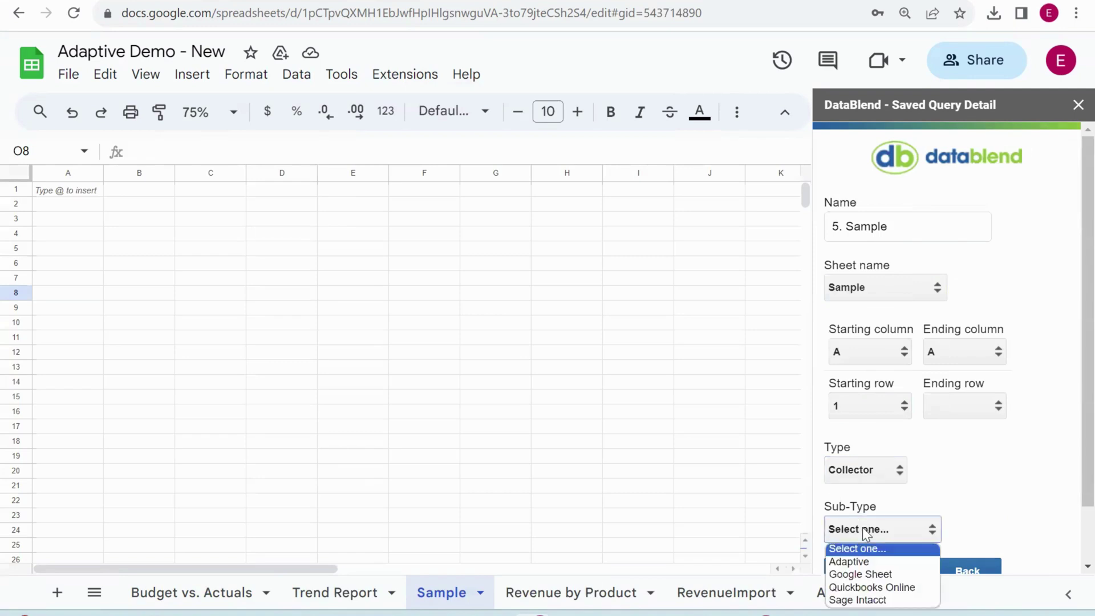
click(866, 561)
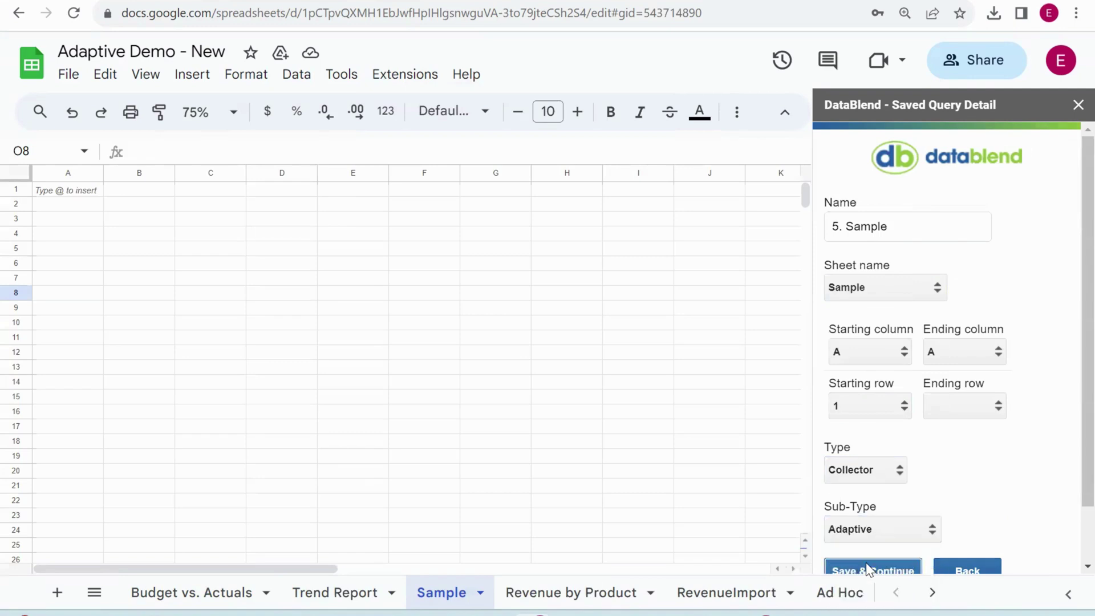
click(866, 563)
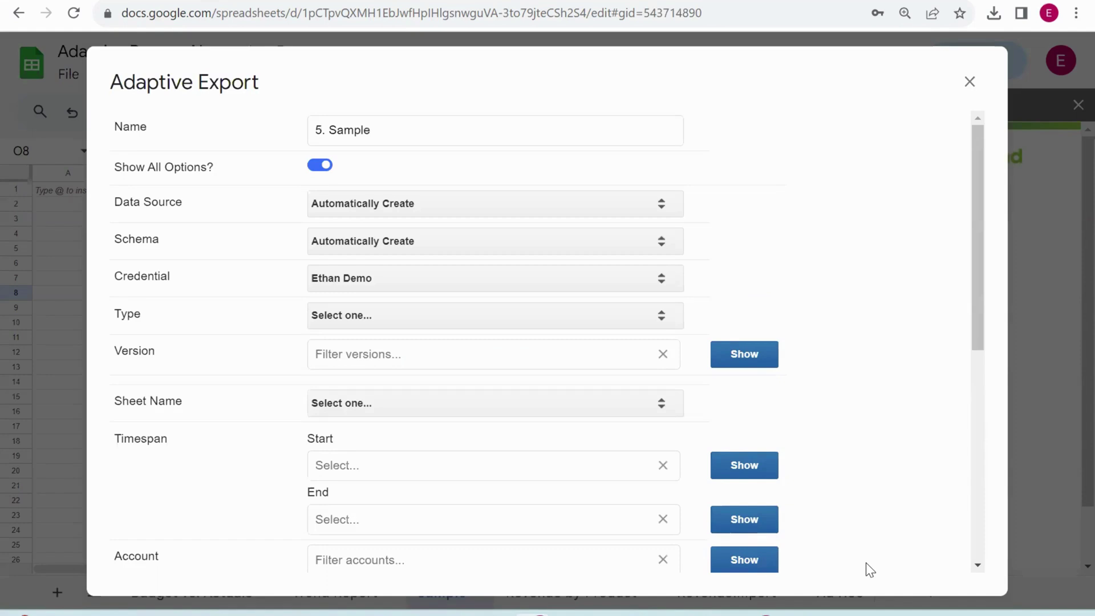
Step: Set the export type to Export Data and add the Working Budget version from the Bottom Up group
click(451, 321)
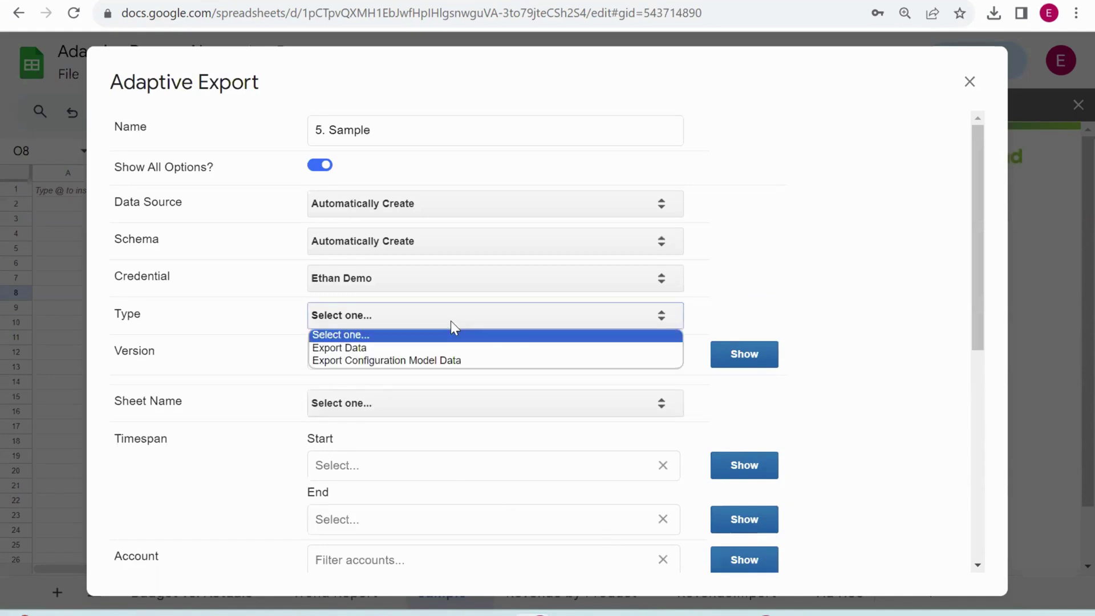
click(436, 350)
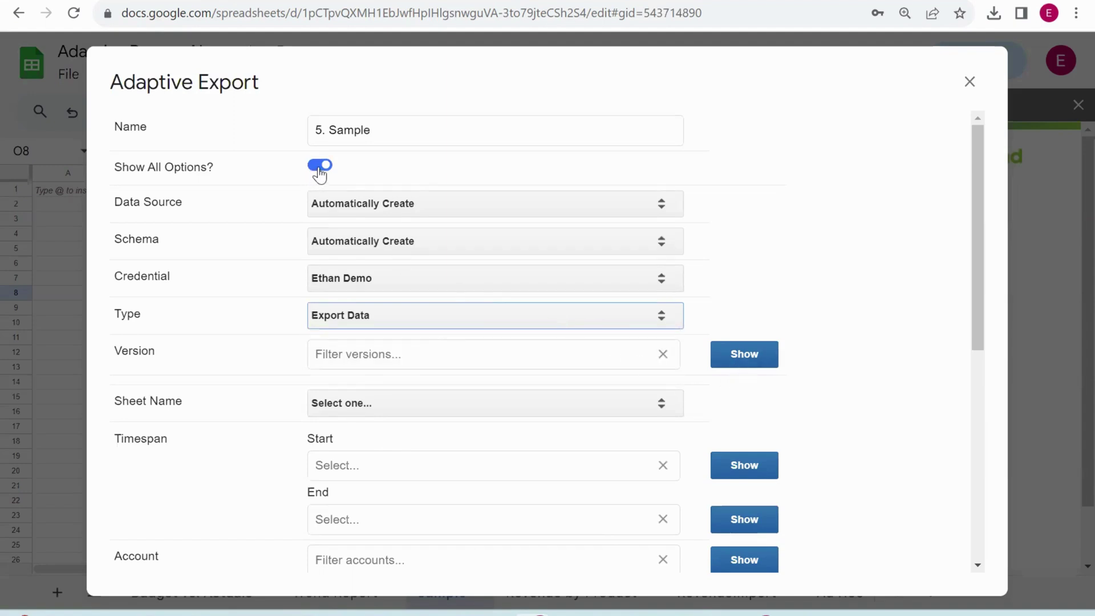
click(738, 360)
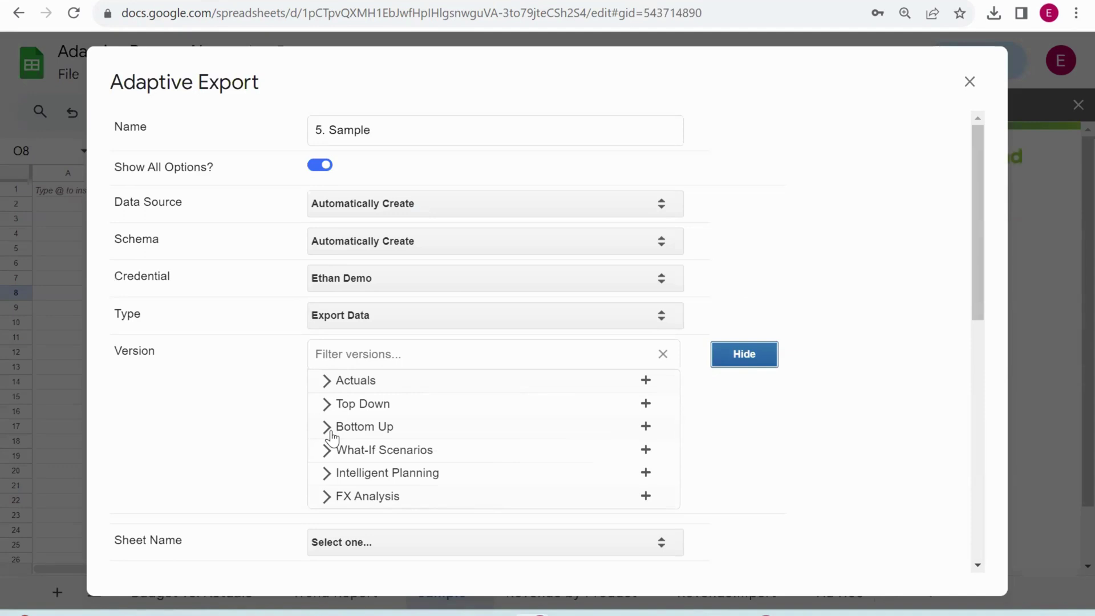
double_click(333, 438)
click(327, 429)
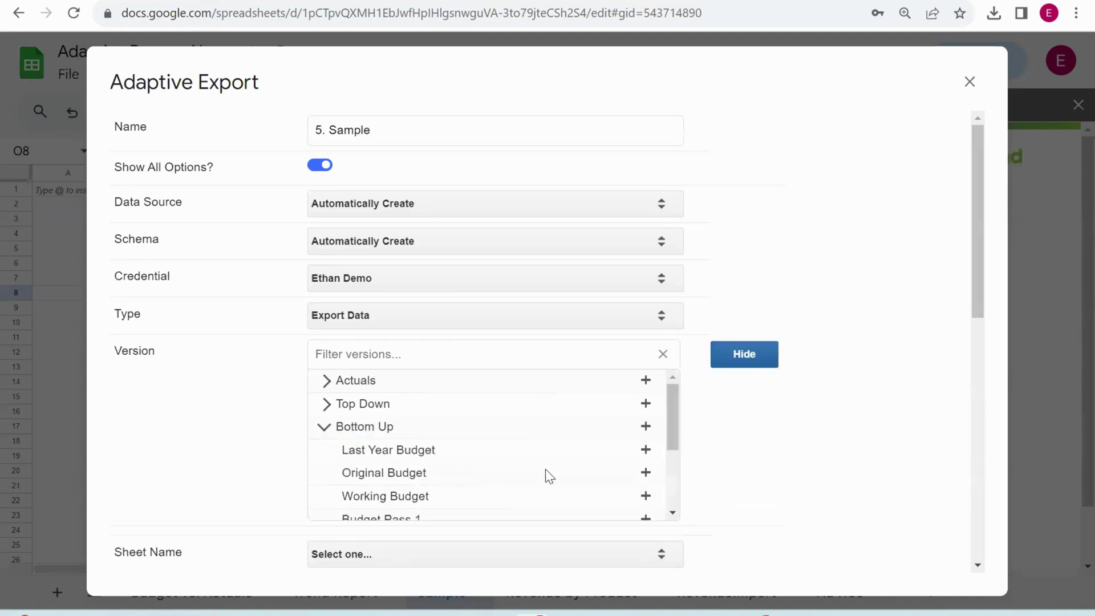
click(646, 497)
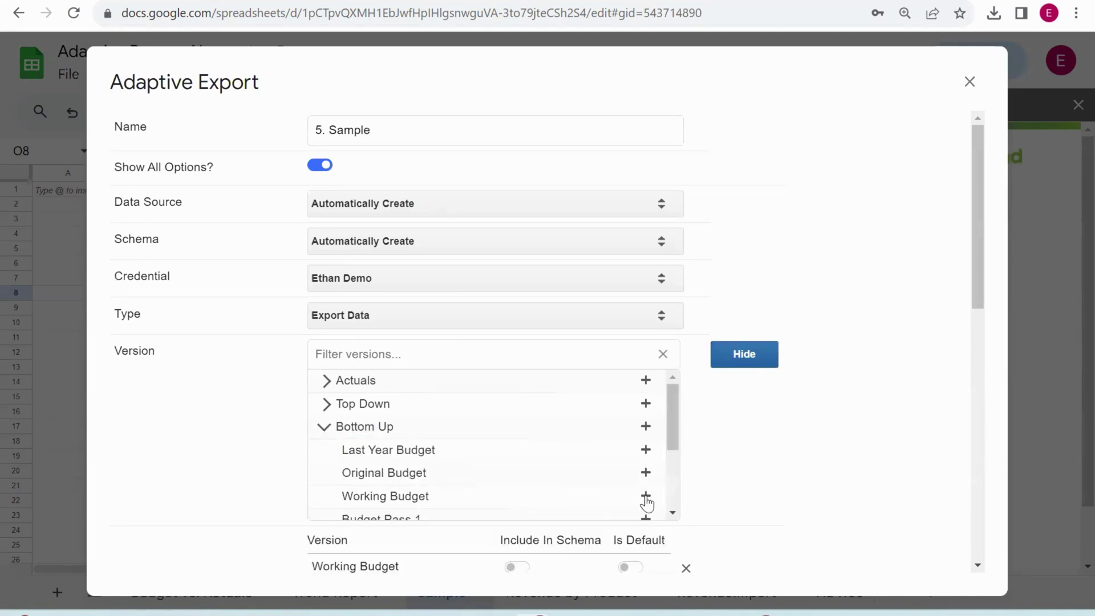
click(322, 432)
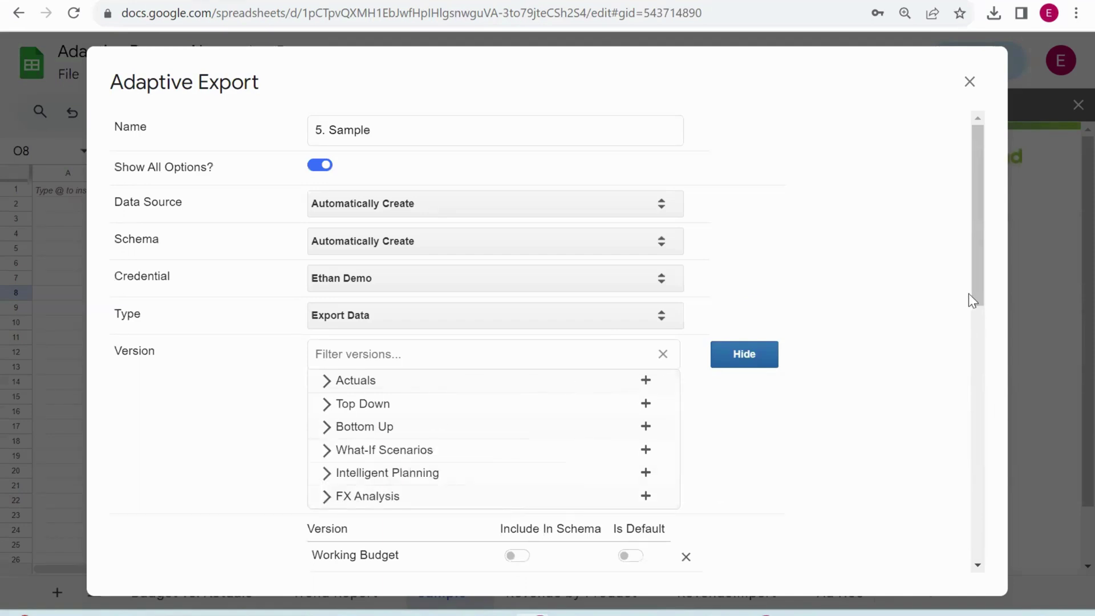
Step: Add the Actuals version and include both Working Budget and Actuals in the schema
drag(972, 299, 974, 342)
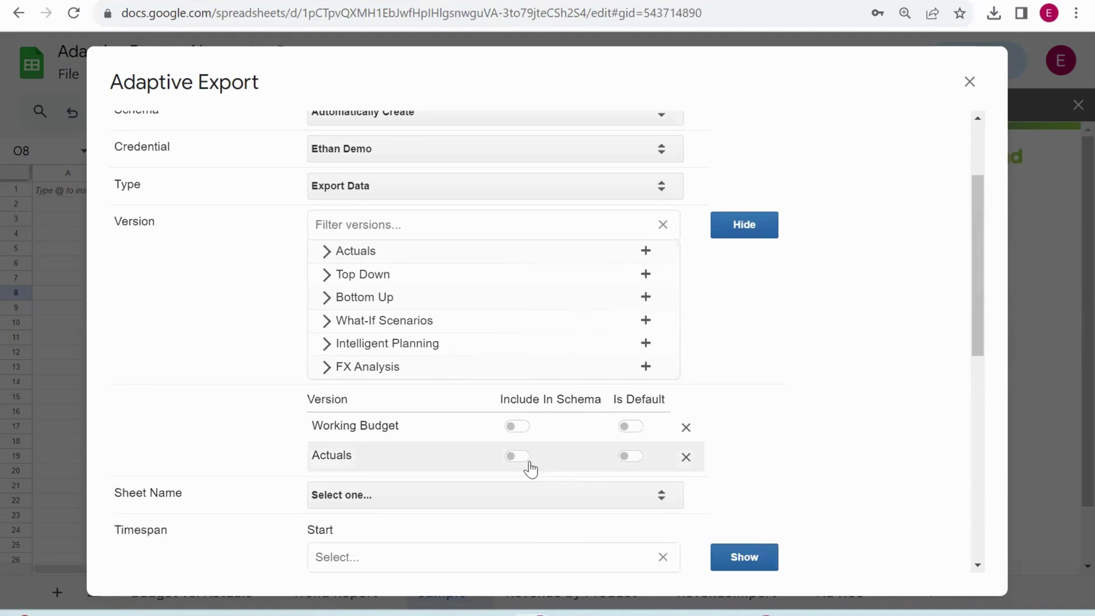
click(517, 427)
click(517, 456)
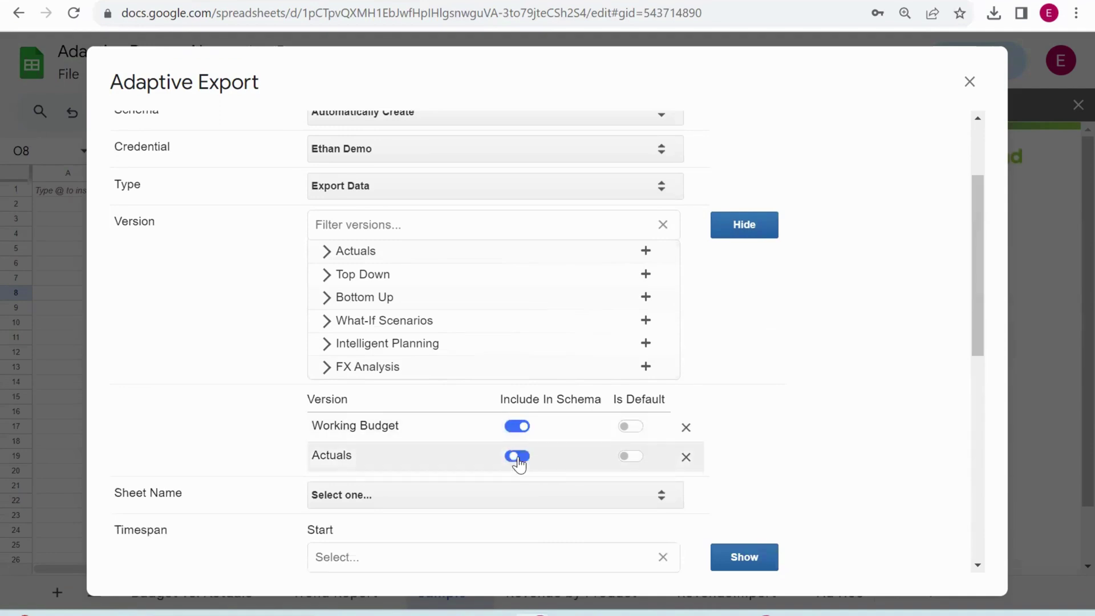
Step: Set the Sample export's timespan start to Jan_2024
drag(972, 332, 966, 498)
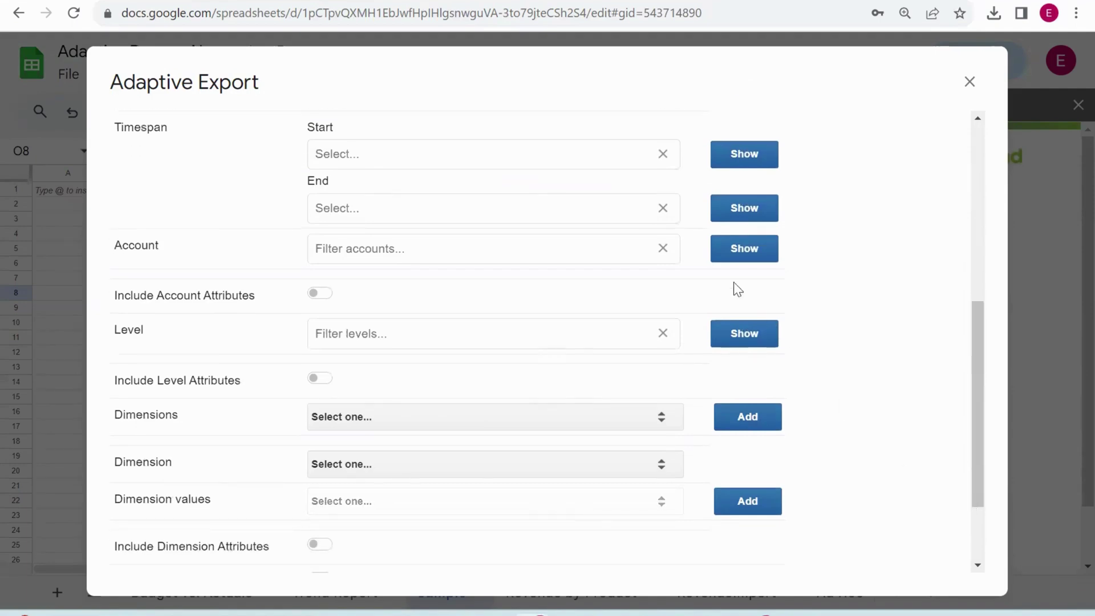
click(734, 149)
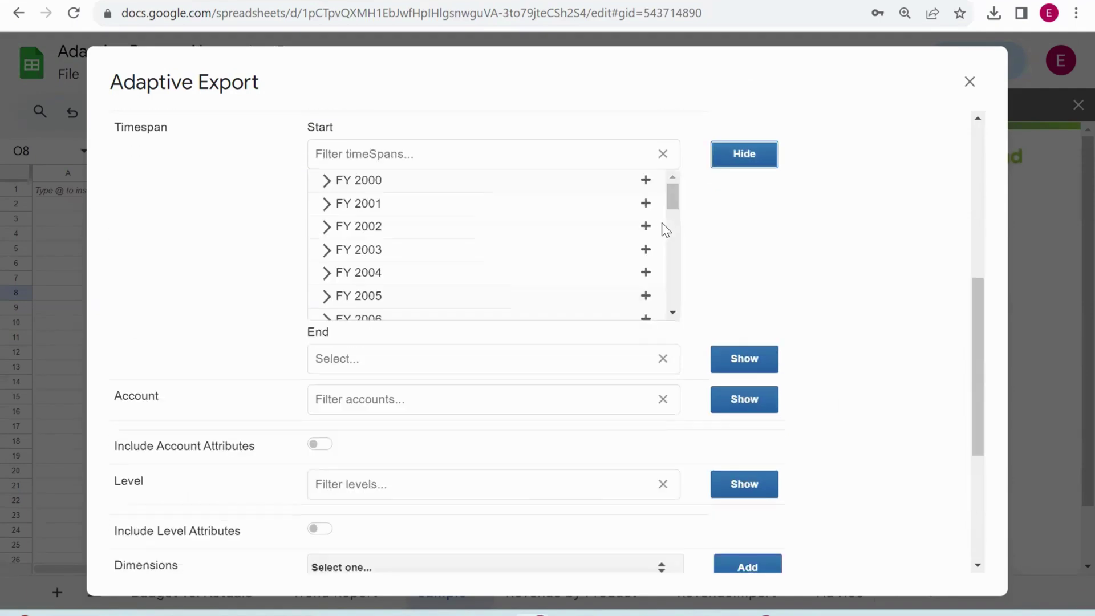
scroll(676, 288, down, 7)
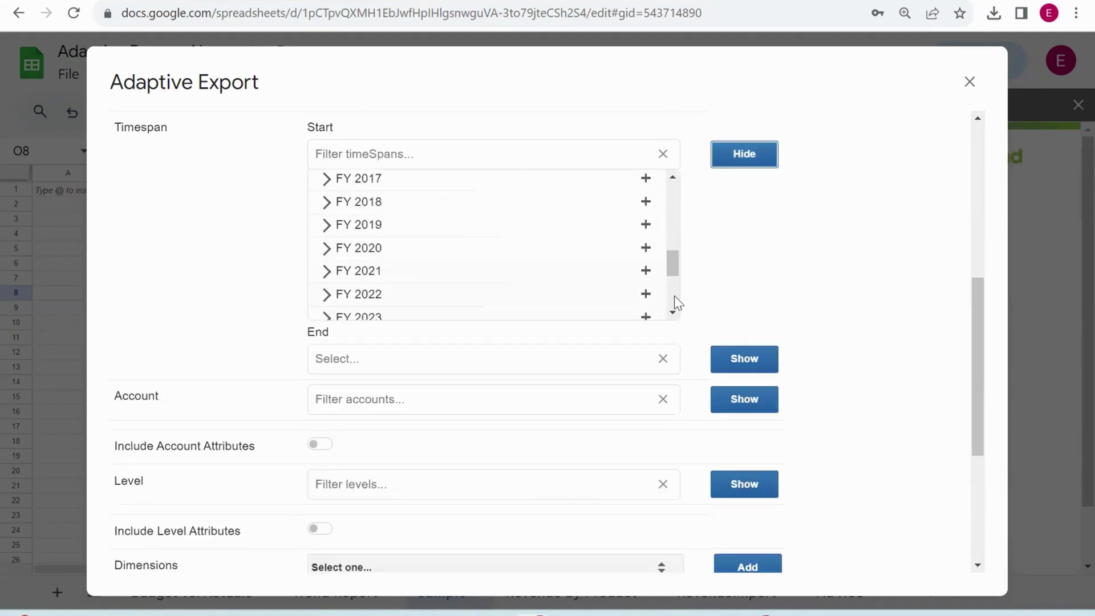
scroll(675, 299, down, 3)
click(326, 209)
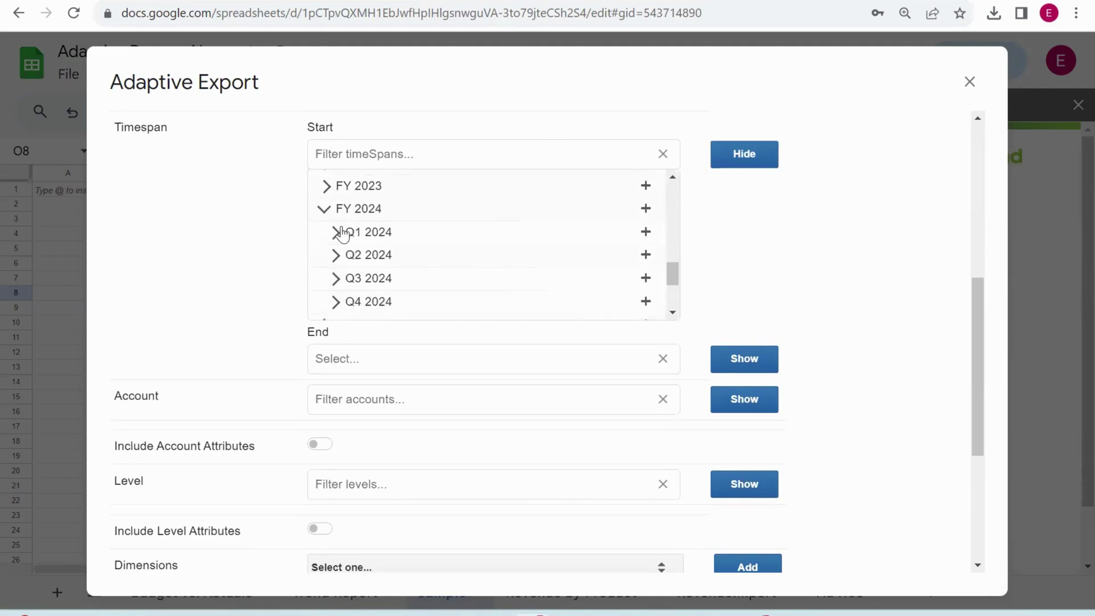
click(335, 232)
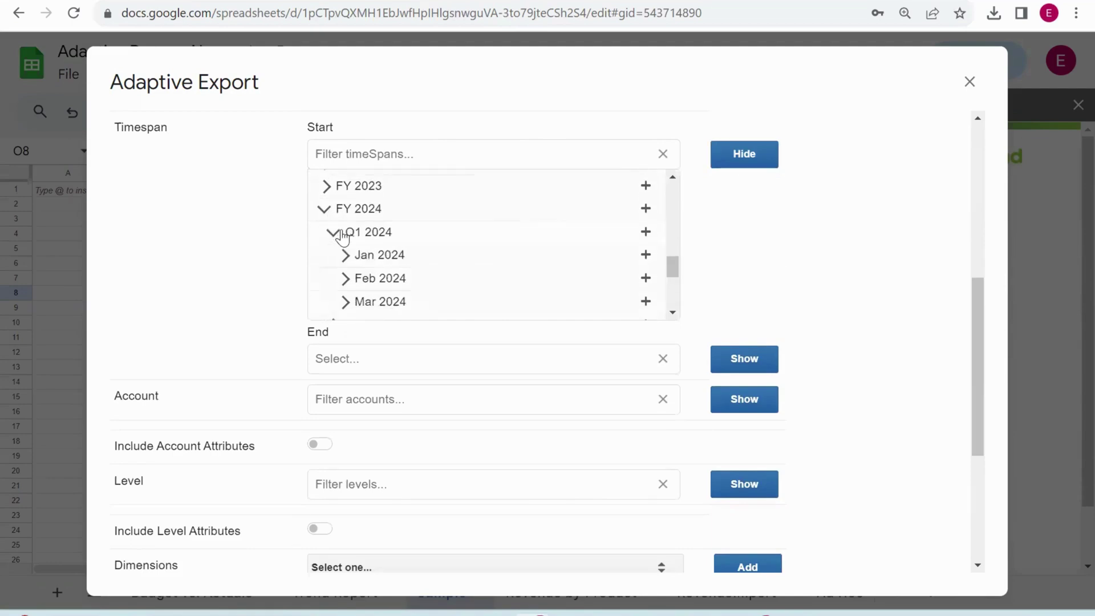
click(647, 255)
Step: Set the export's timespan end to Dec_2024, found under Q4 of FY 2024
click(769, 201)
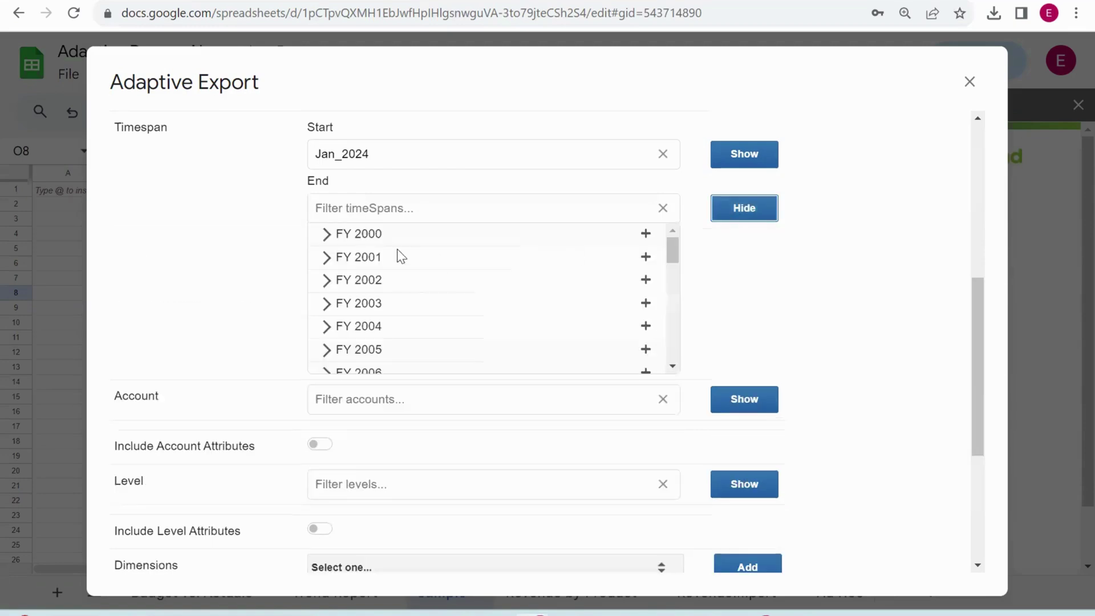
scroll(673, 356, down, 7)
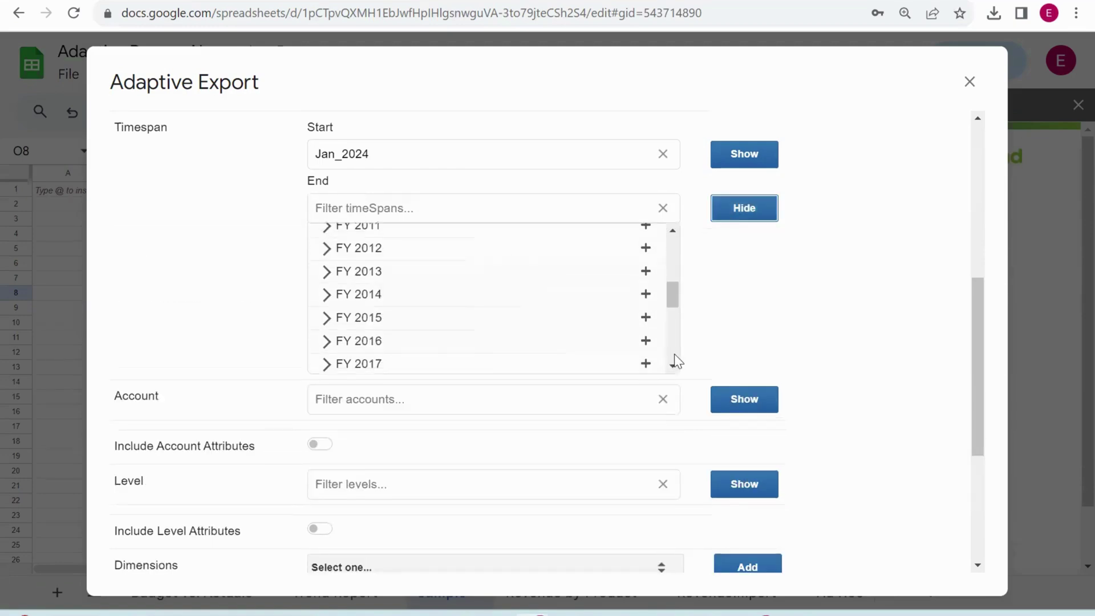
scroll(675, 367, down, 2)
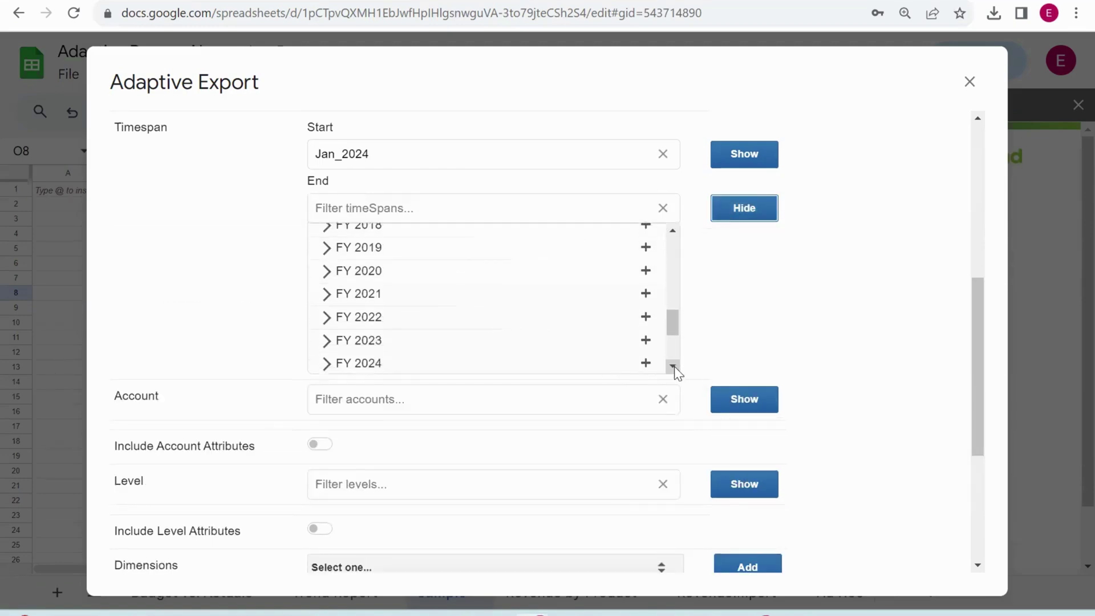
click(325, 325)
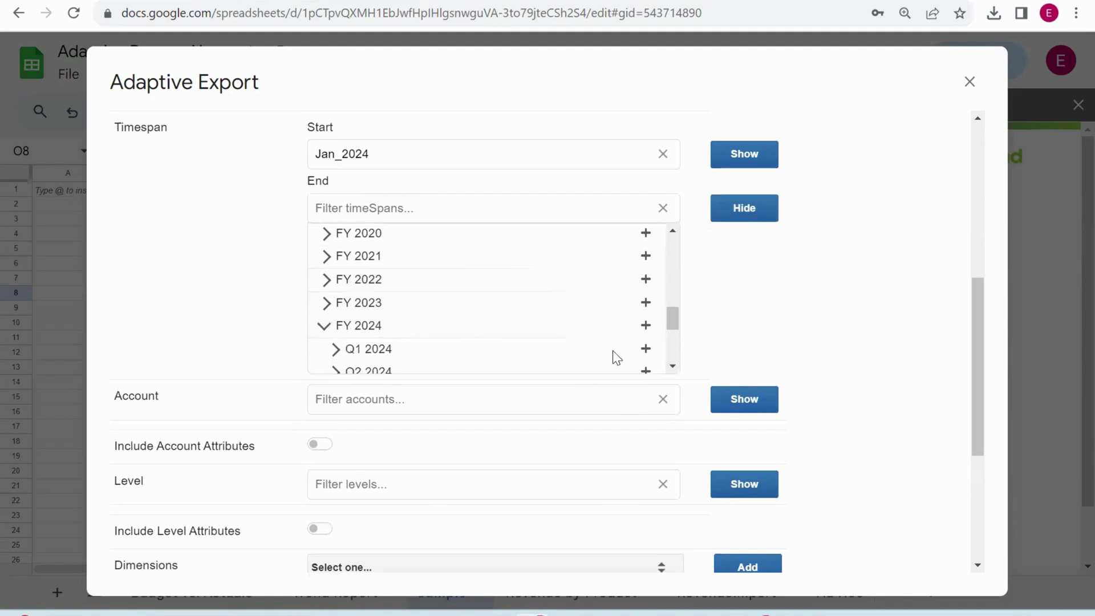
scroll(670, 368, down, 2)
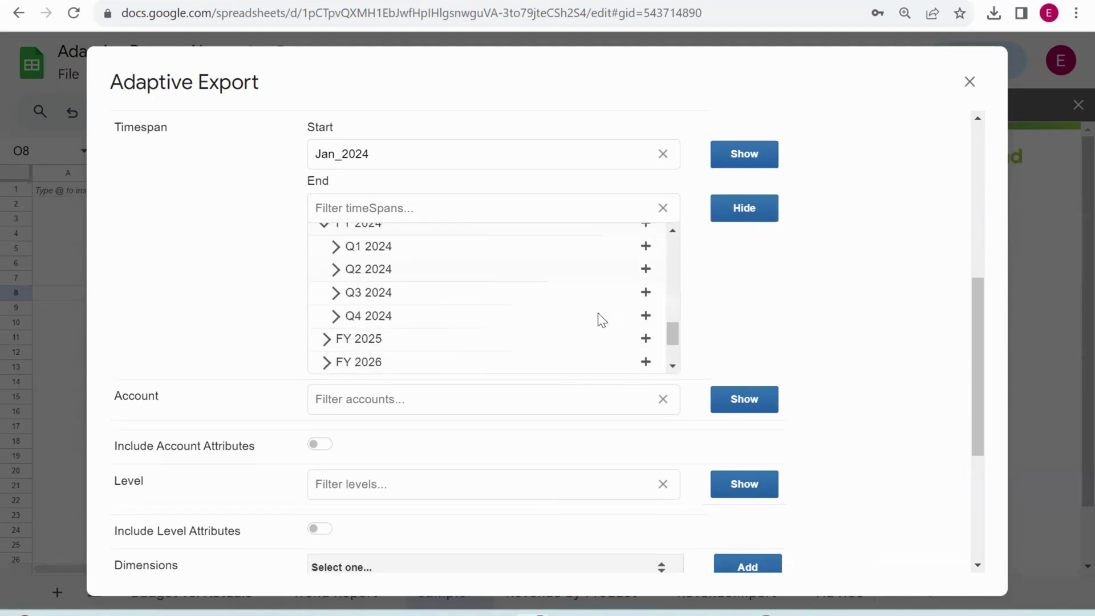
click(337, 321)
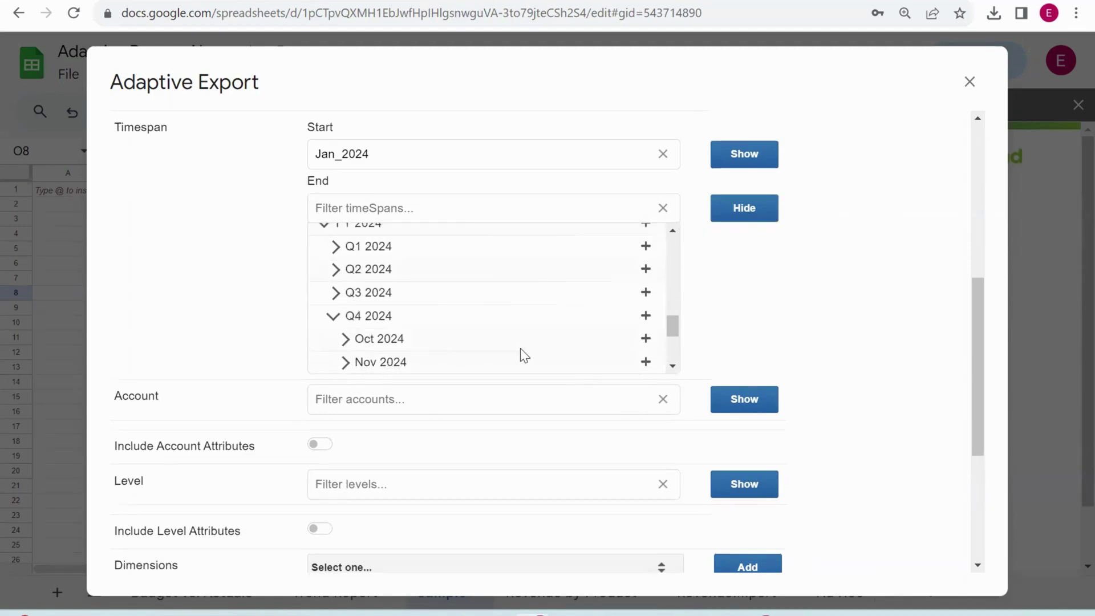
click(674, 367)
click(674, 367)
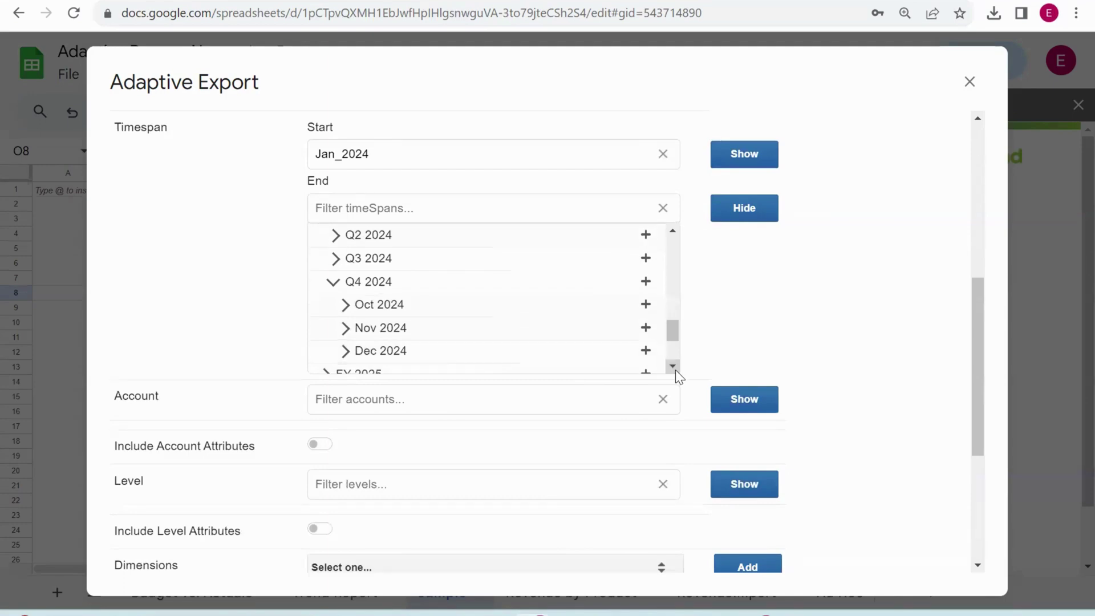
click(645, 349)
Step: Add the 4000 Revenue account from GL Accounts to the export and include its descendants
click(491, 249)
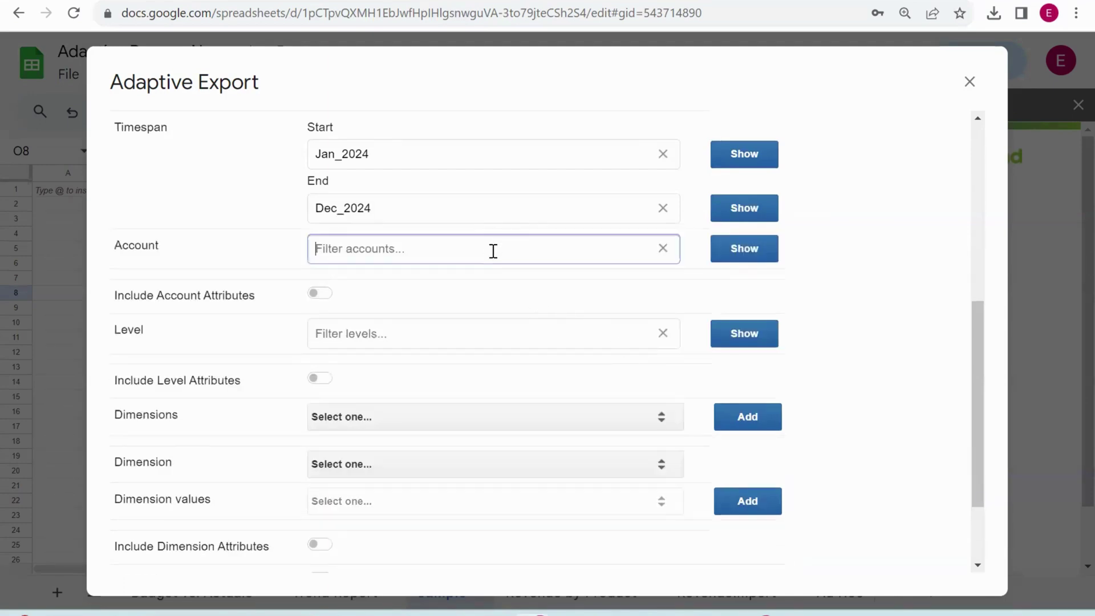
click(742, 260)
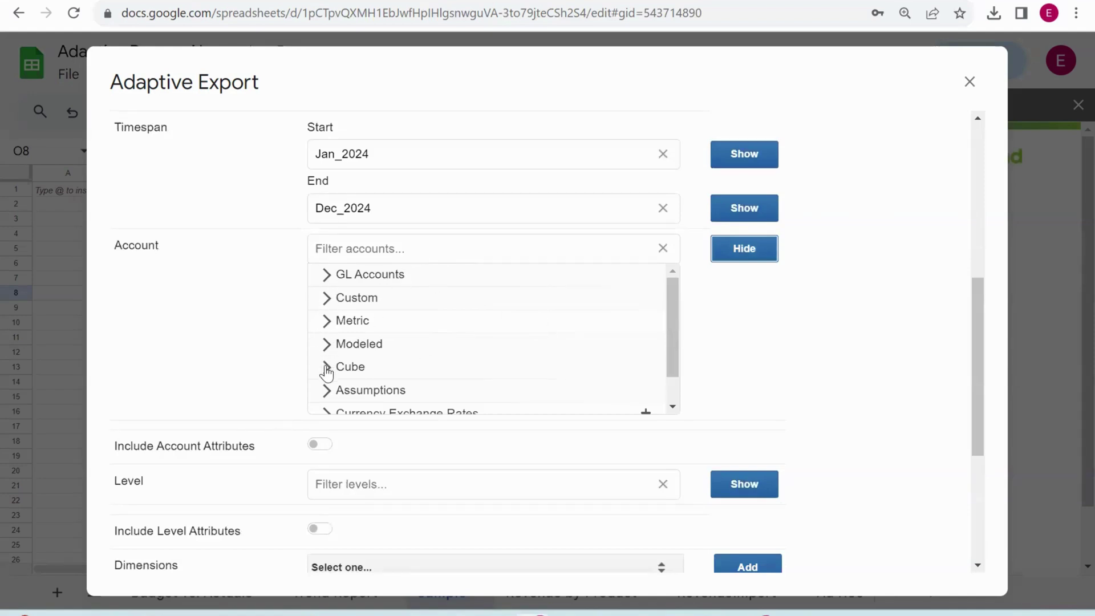
click(325, 275)
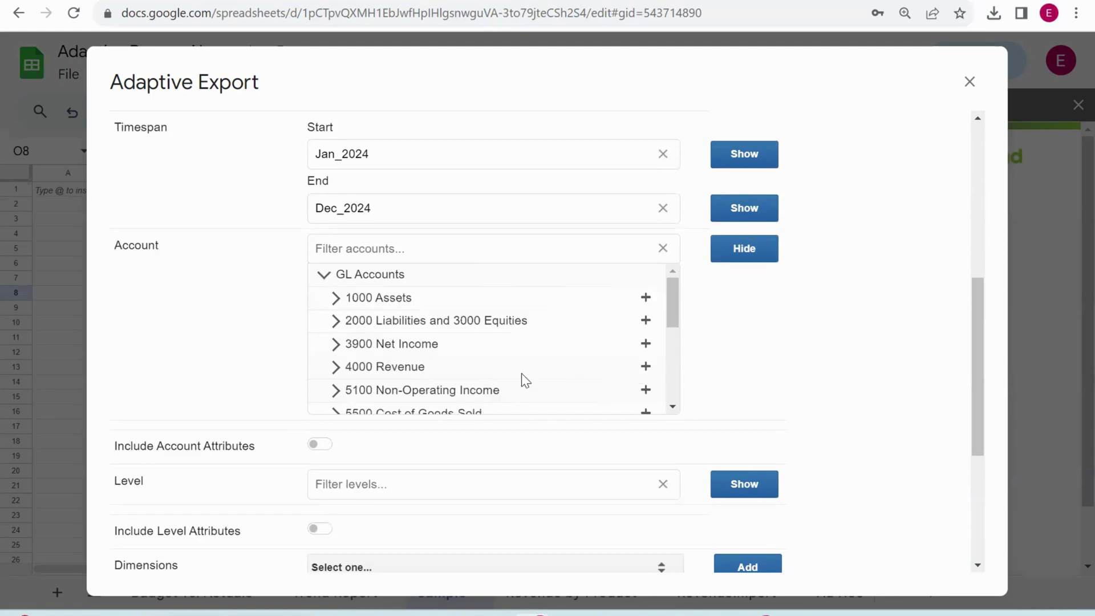
click(646, 366)
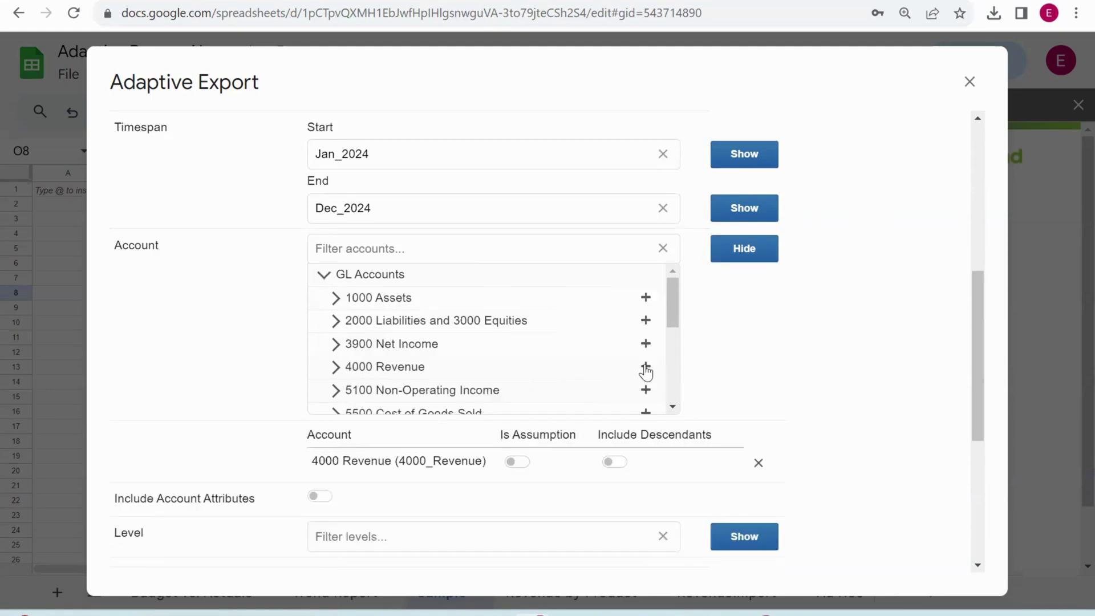
click(621, 462)
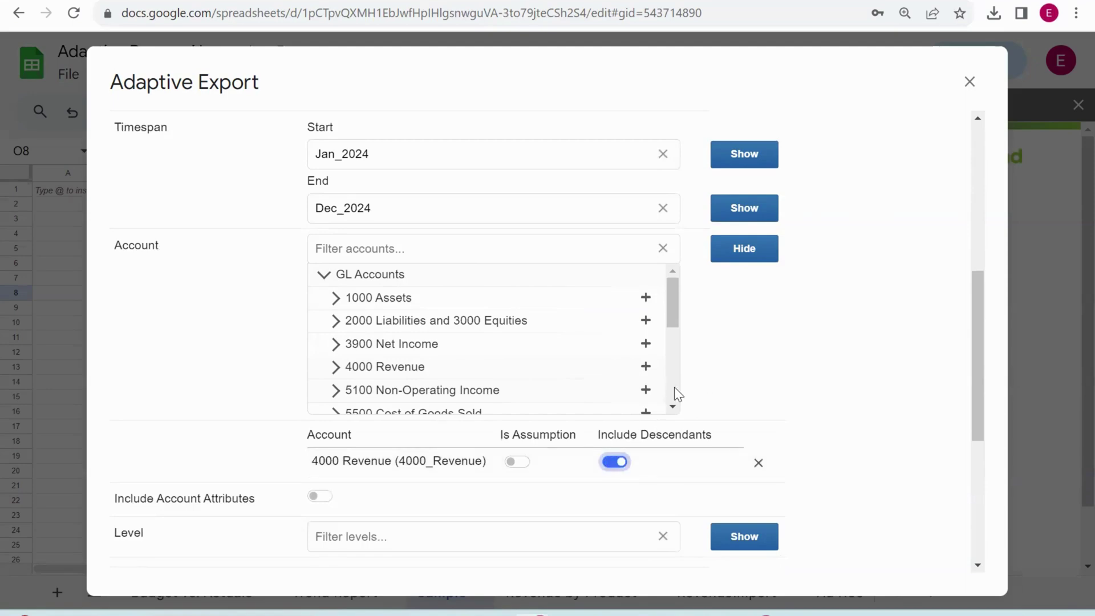
Step: Add the 6000 Expenses and 7000 Allocations account to the export and include its descendants
click(673, 407)
click(674, 407)
click(673, 408)
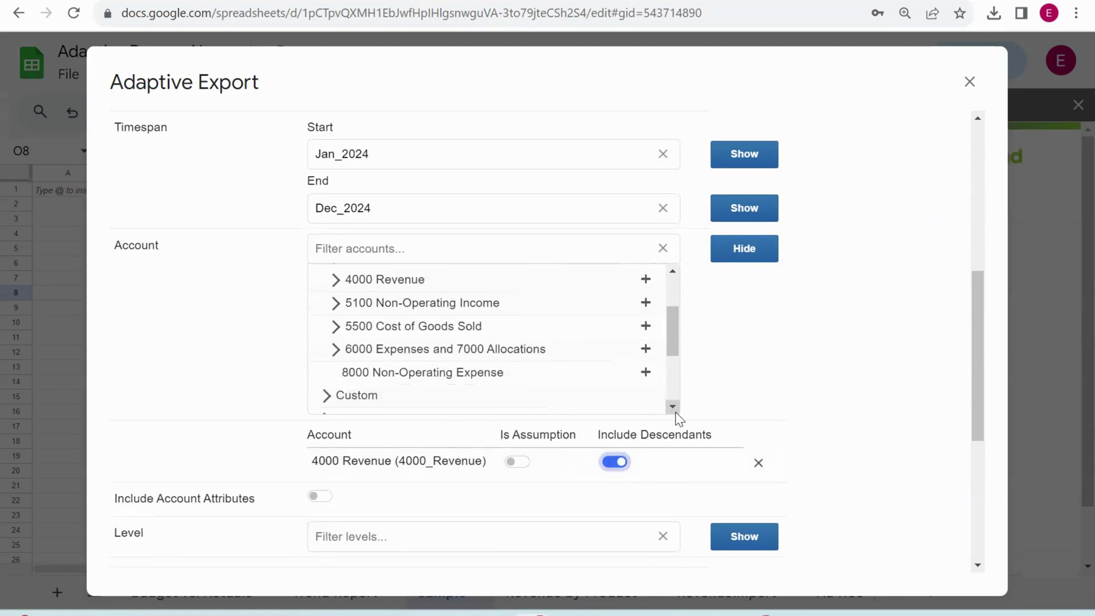
click(645, 333)
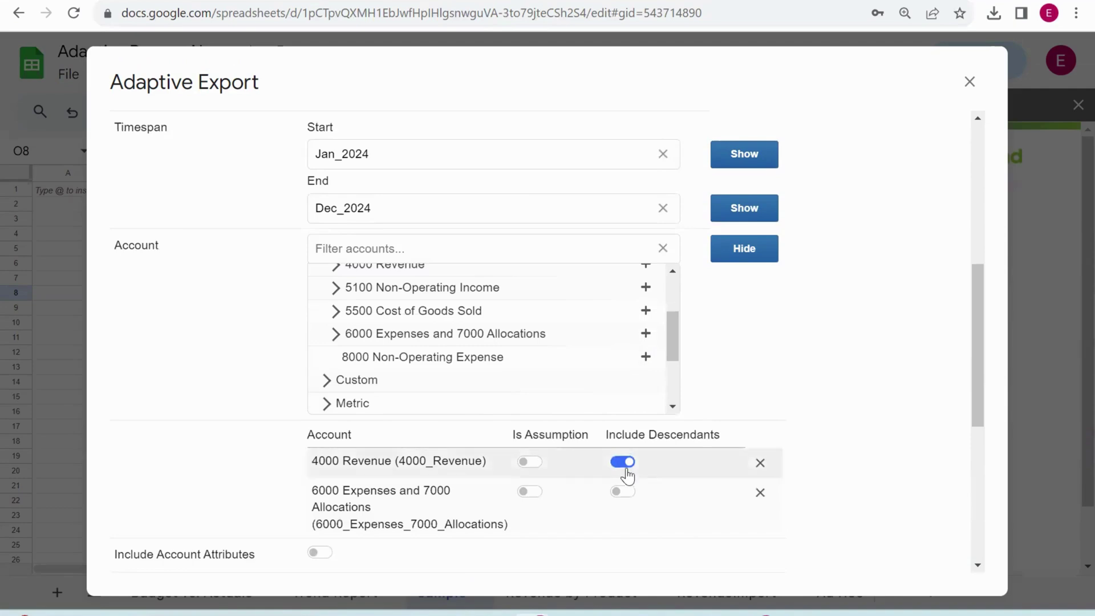
click(623, 491)
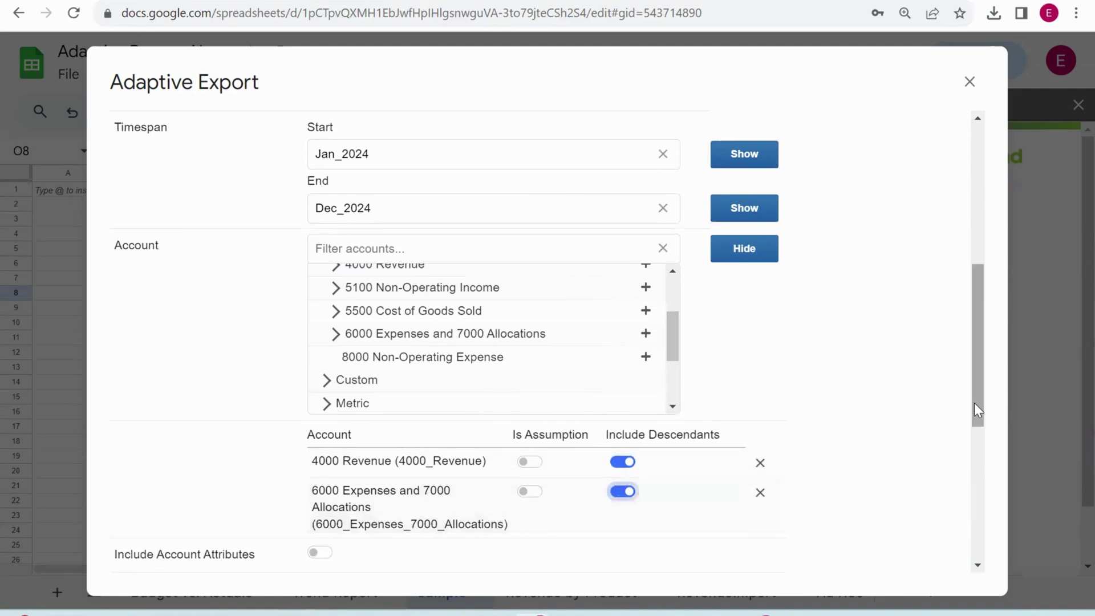
Step: Include account attributes in the Adaptive export, then save and execute the query
drag(976, 403, 989, 519)
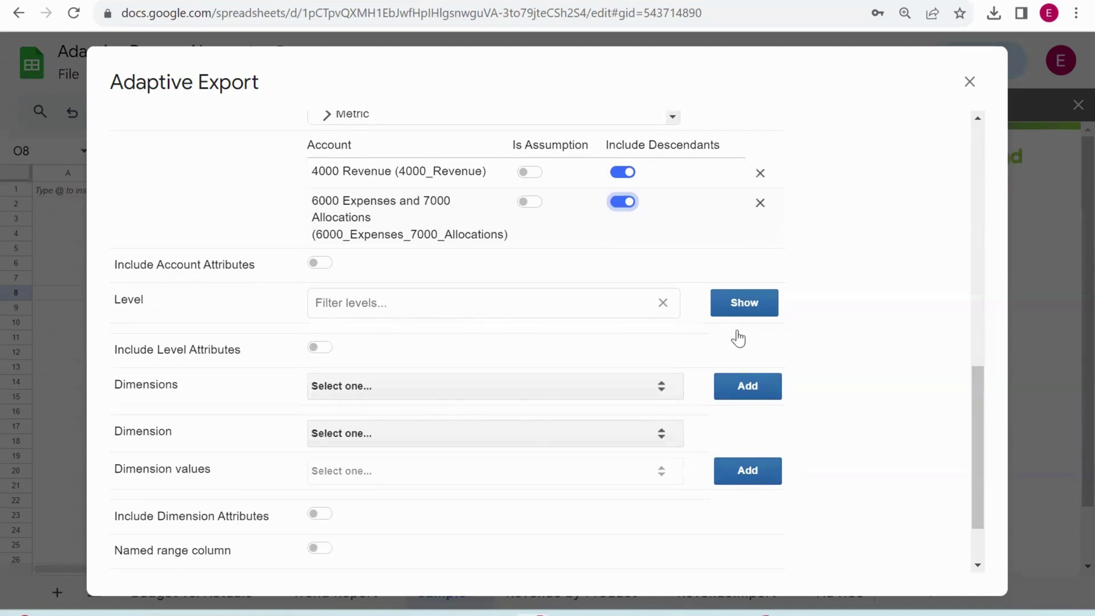
click(324, 263)
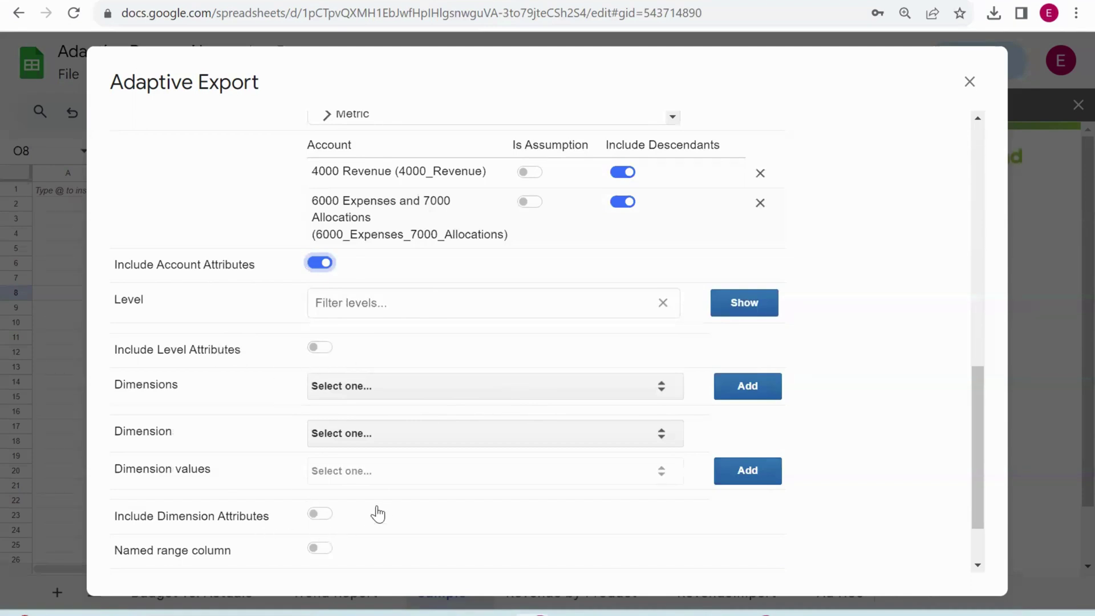
click(403, 389)
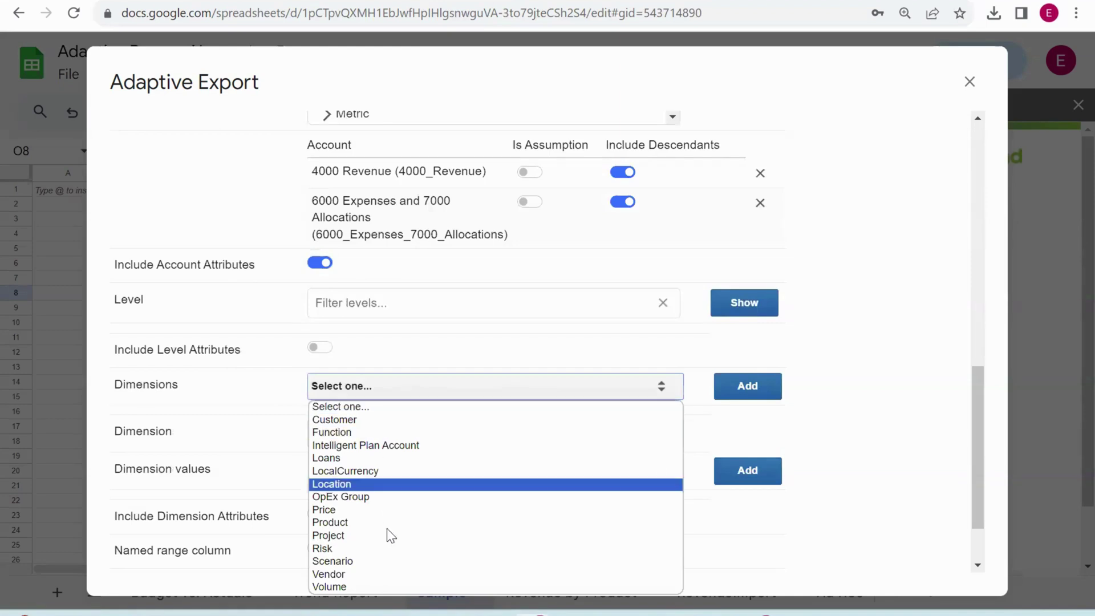
click(860, 391)
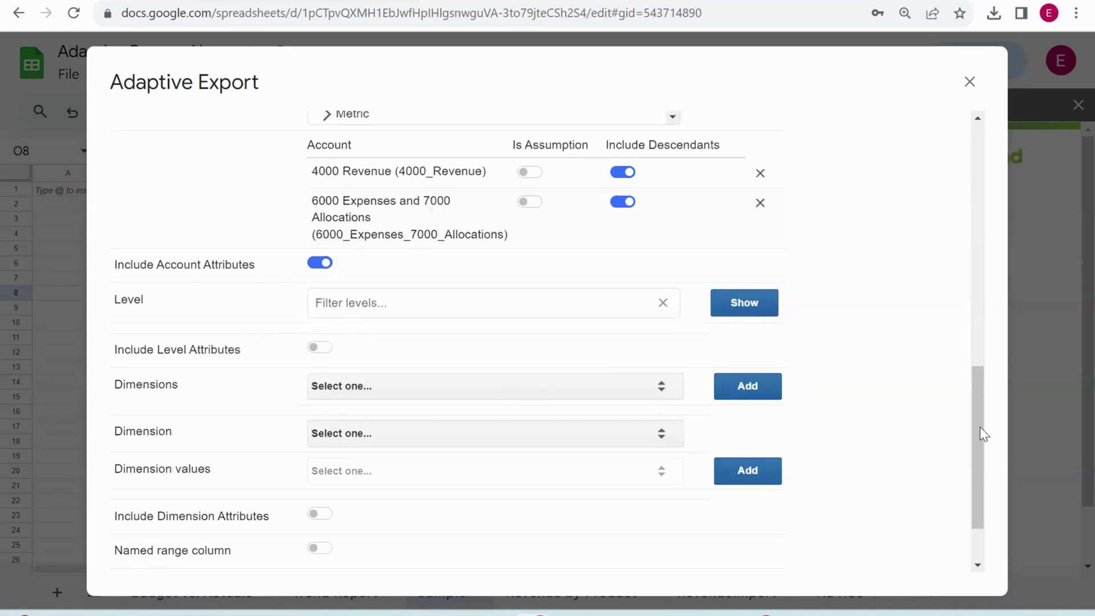
drag(981, 428, 964, 496)
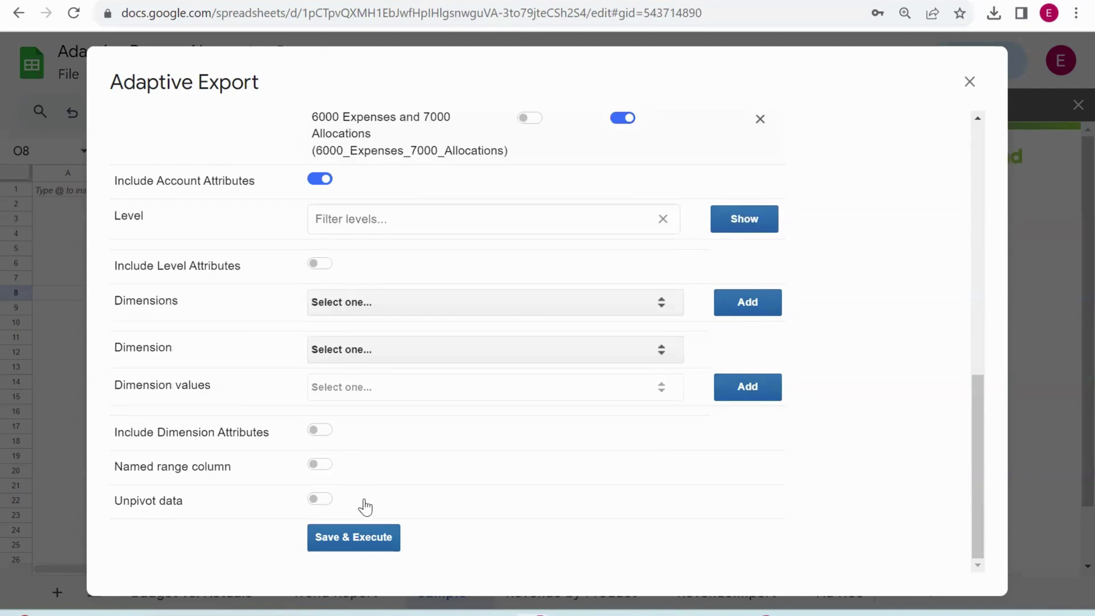
click(365, 539)
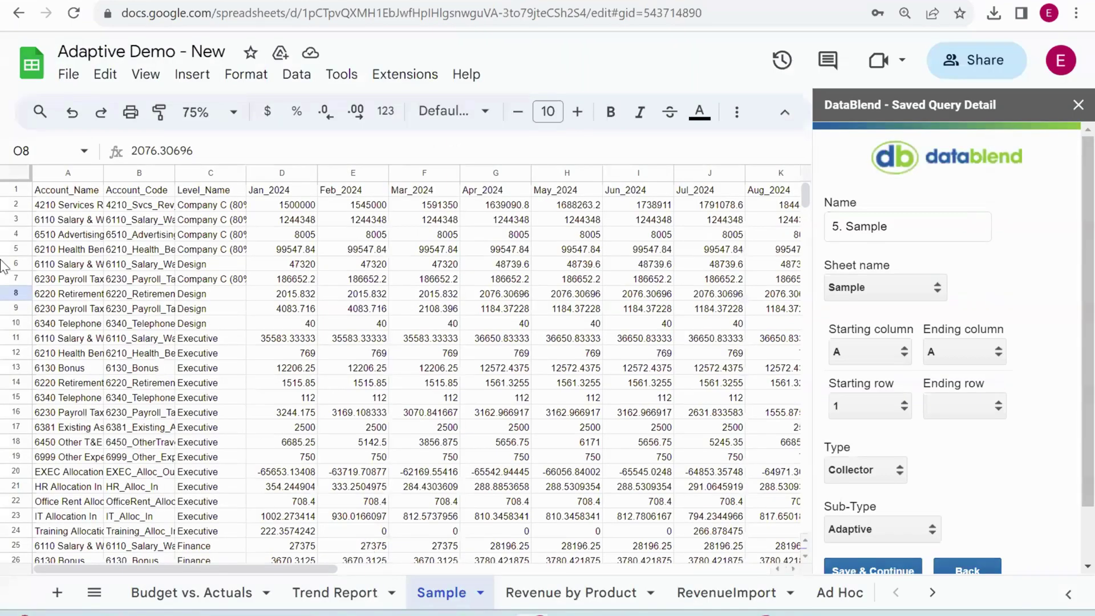
Step: Look over the exported data on the Sample sheet, then close the query detail and reopen DataBlend's saved queries list
drag(75, 191, 600, 503)
click(672, 490)
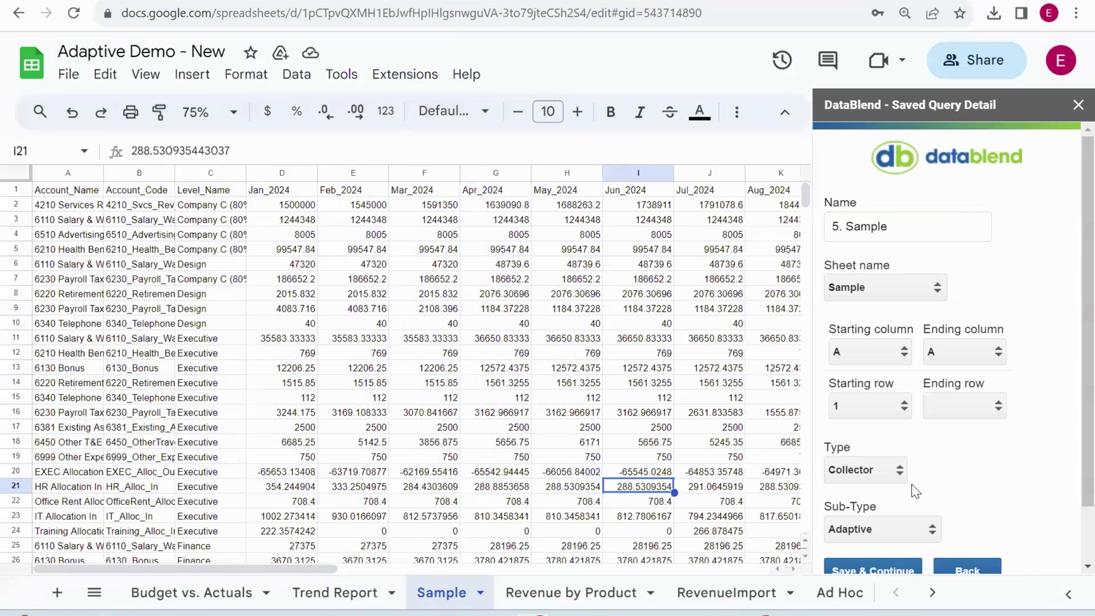
click(1077, 109)
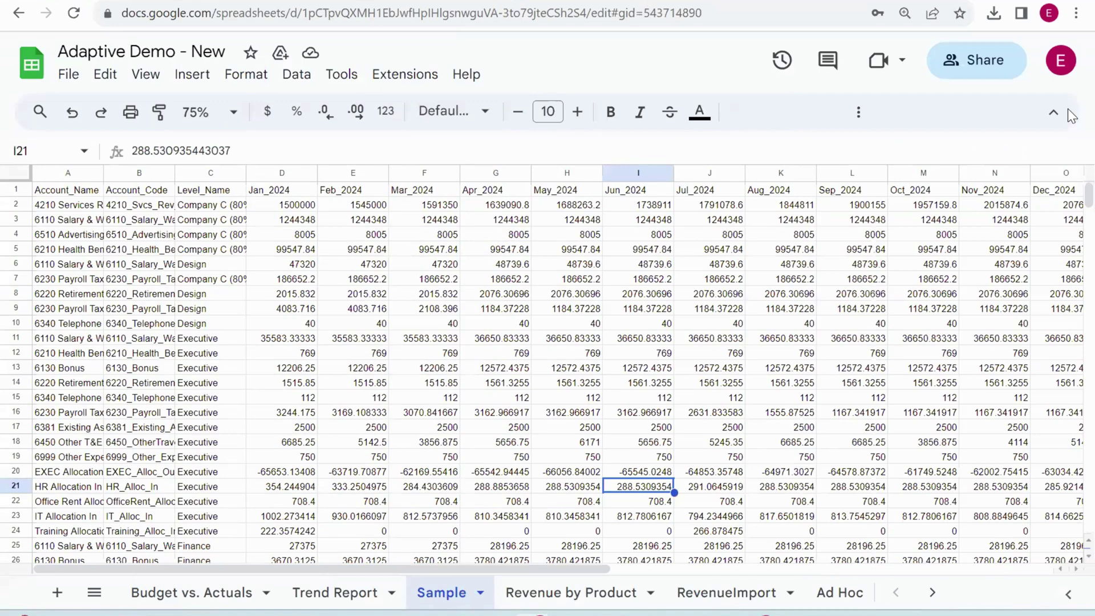
click(400, 83)
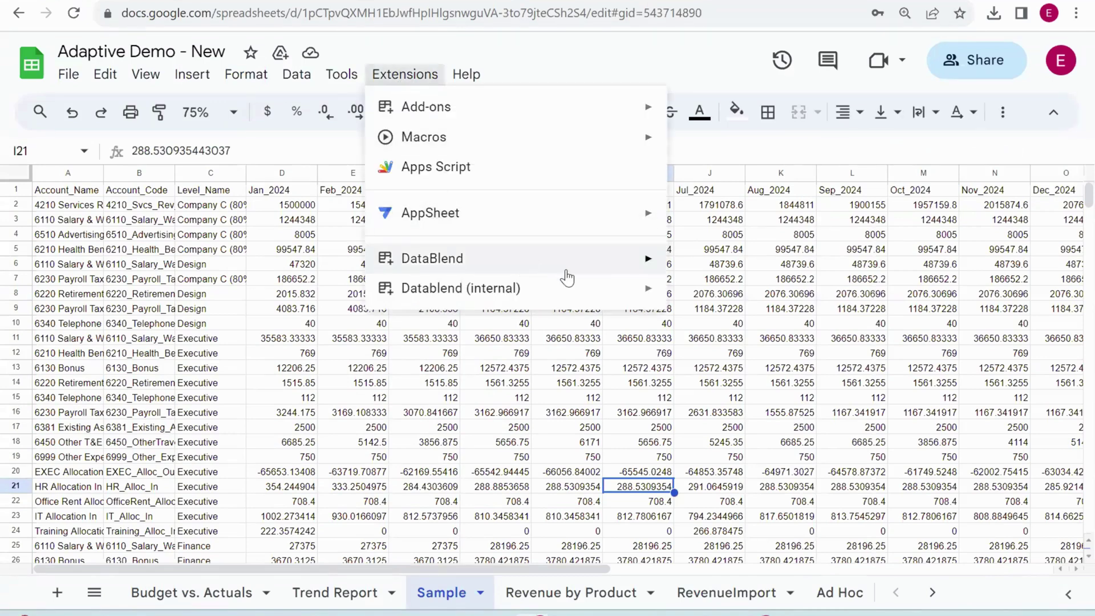
mouse_move(636, 273)
click(745, 386)
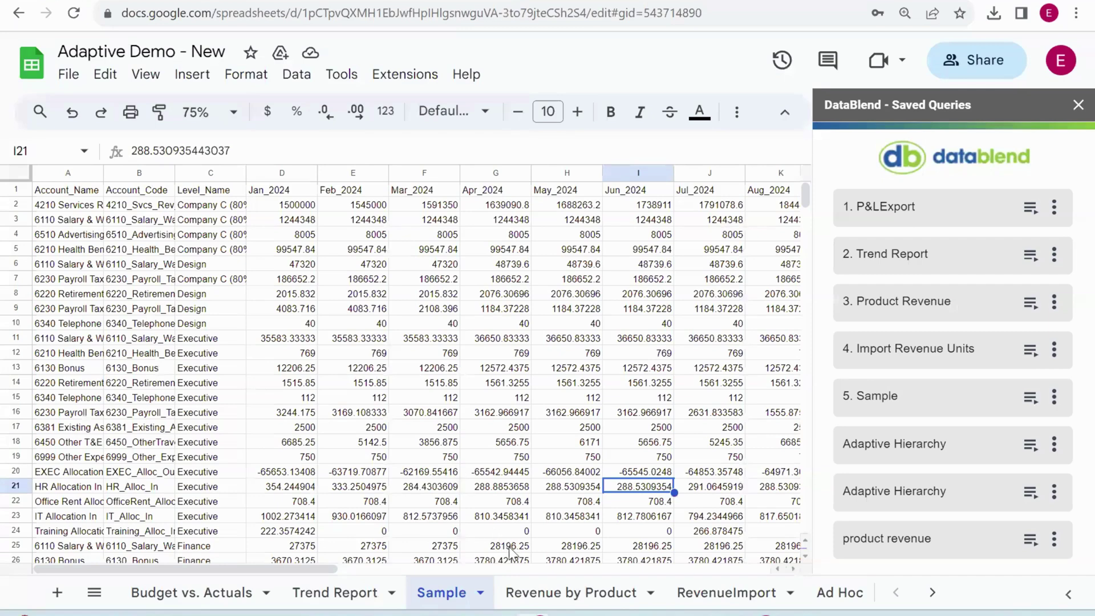
Step: Switch to the Revenue by Product sheet and execute the workflow of the saved query 3. Product Revenue
click(543, 594)
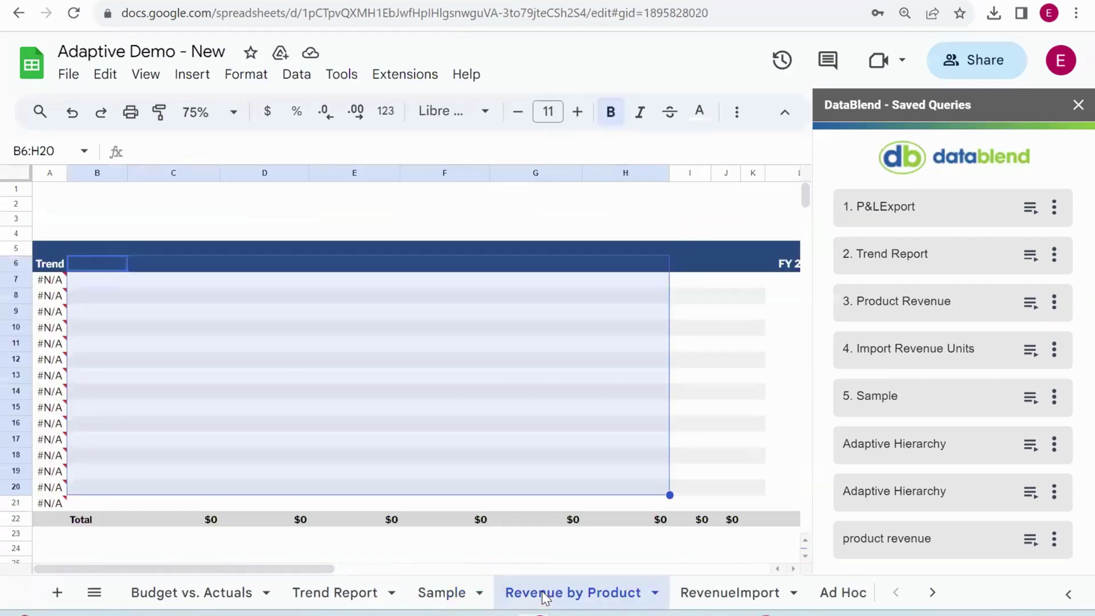
click(342, 345)
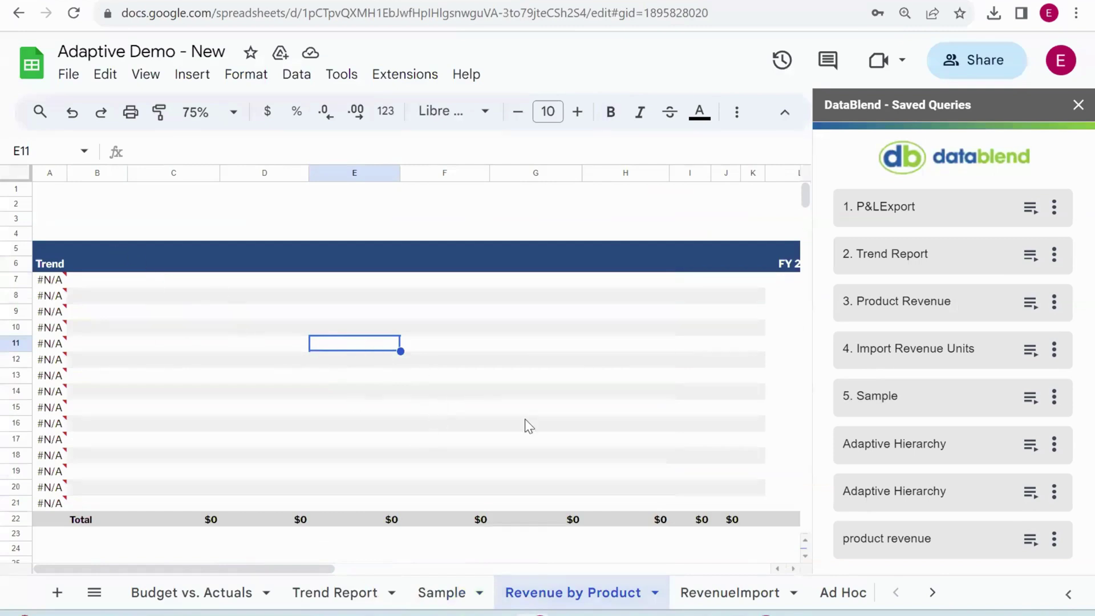
click(1032, 306)
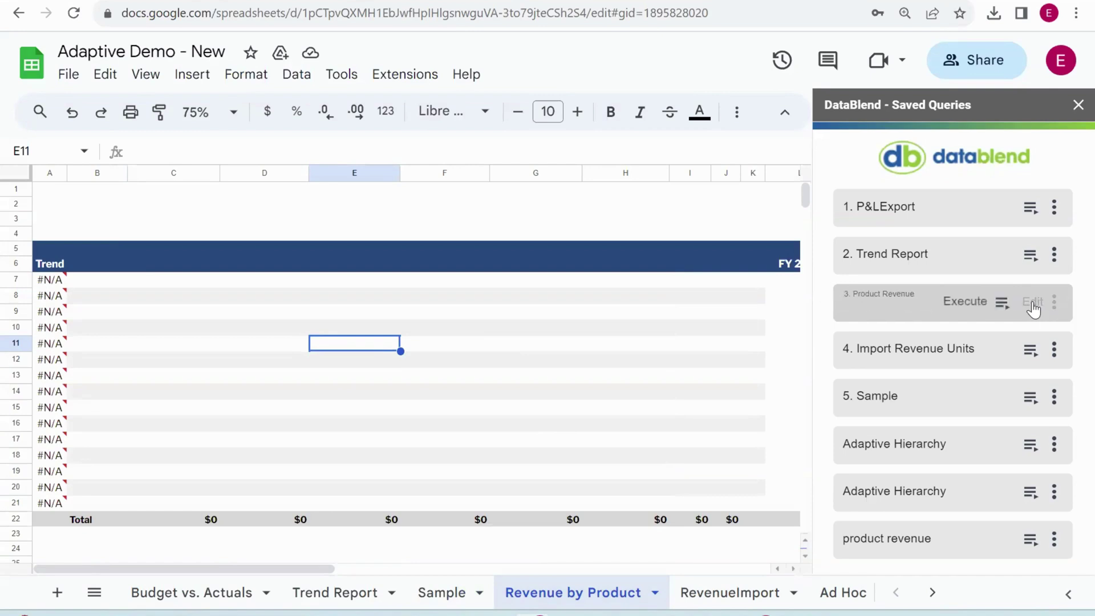
click(980, 302)
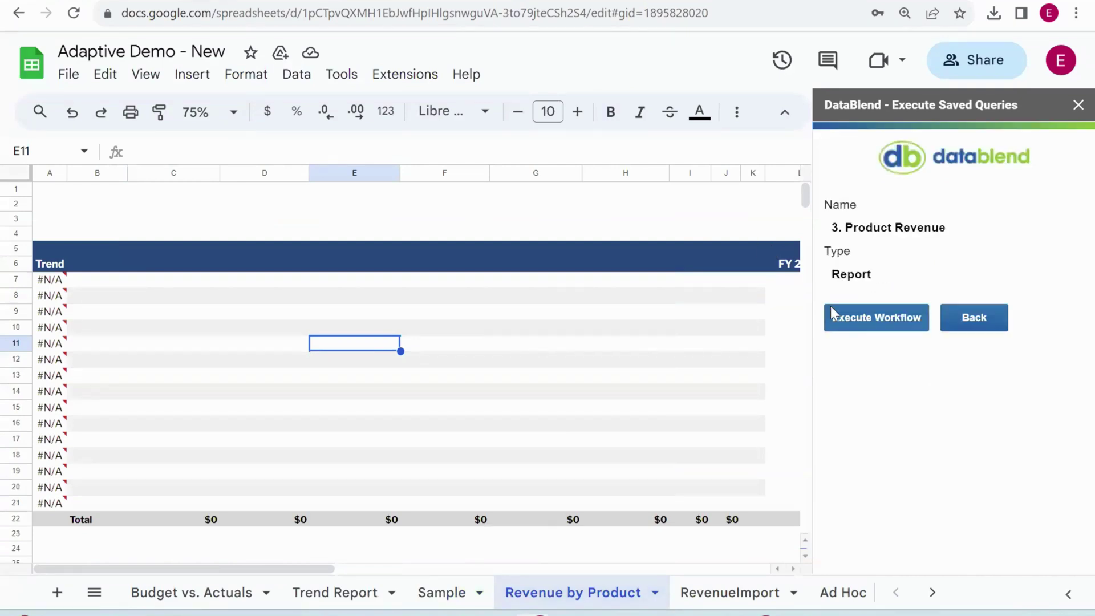
click(864, 326)
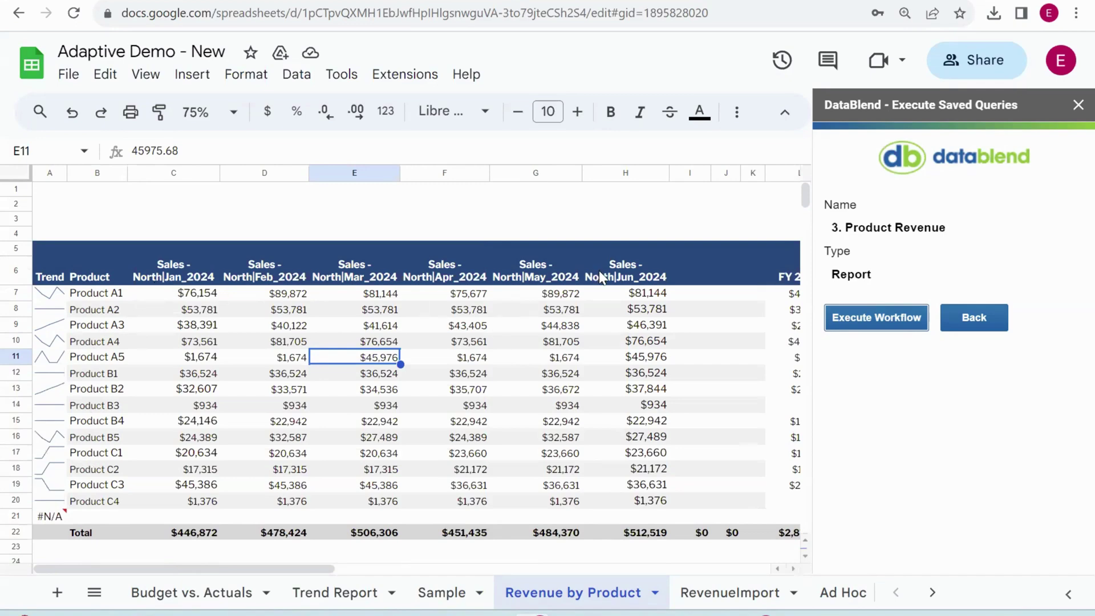
Step: Open the saved query 3. Product Revenue for editing, continue to its report details and open the field selection
click(970, 315)
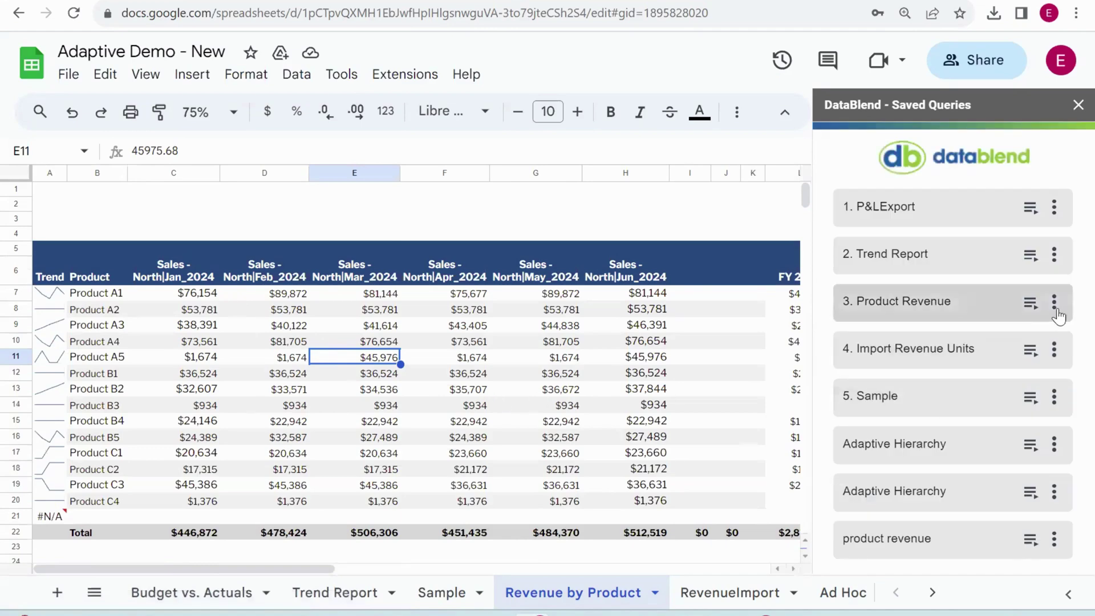
click(1056, 308)
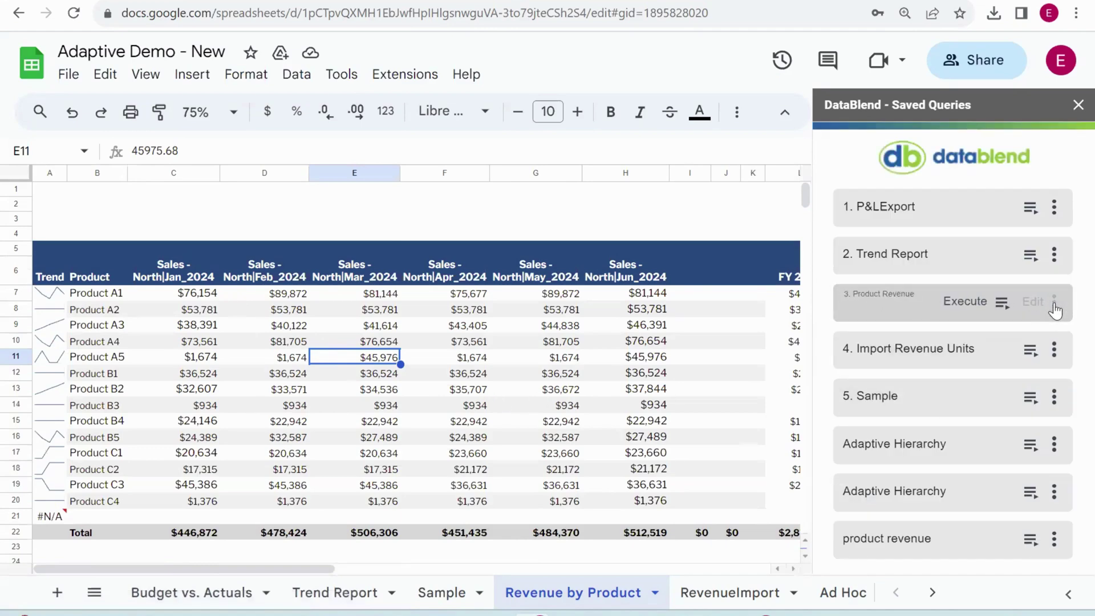
click(1054, 302)
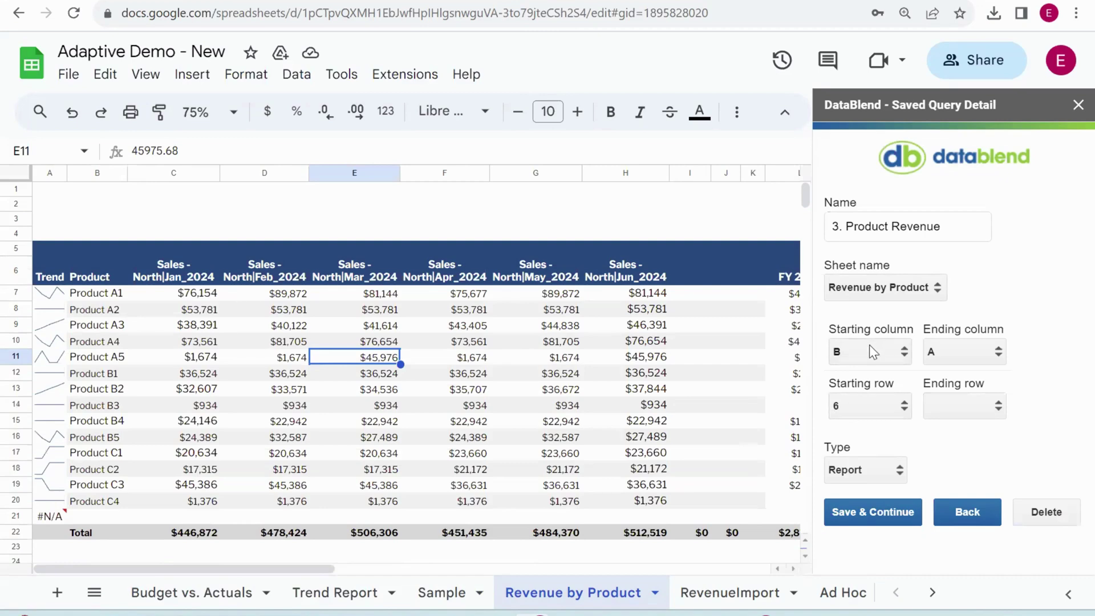
click(861, 515)
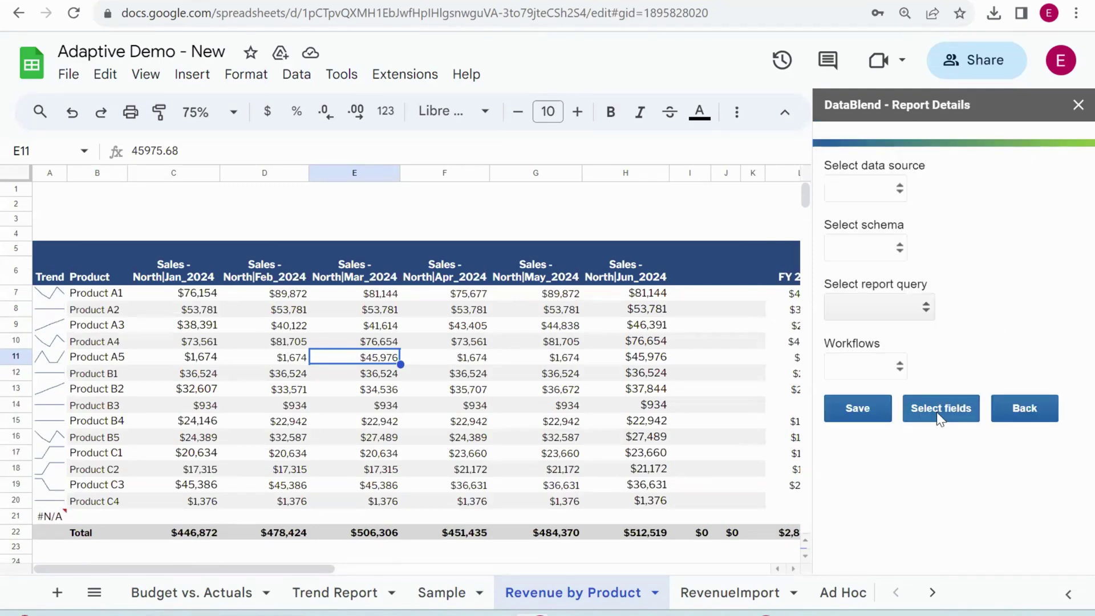
click(938, 412)
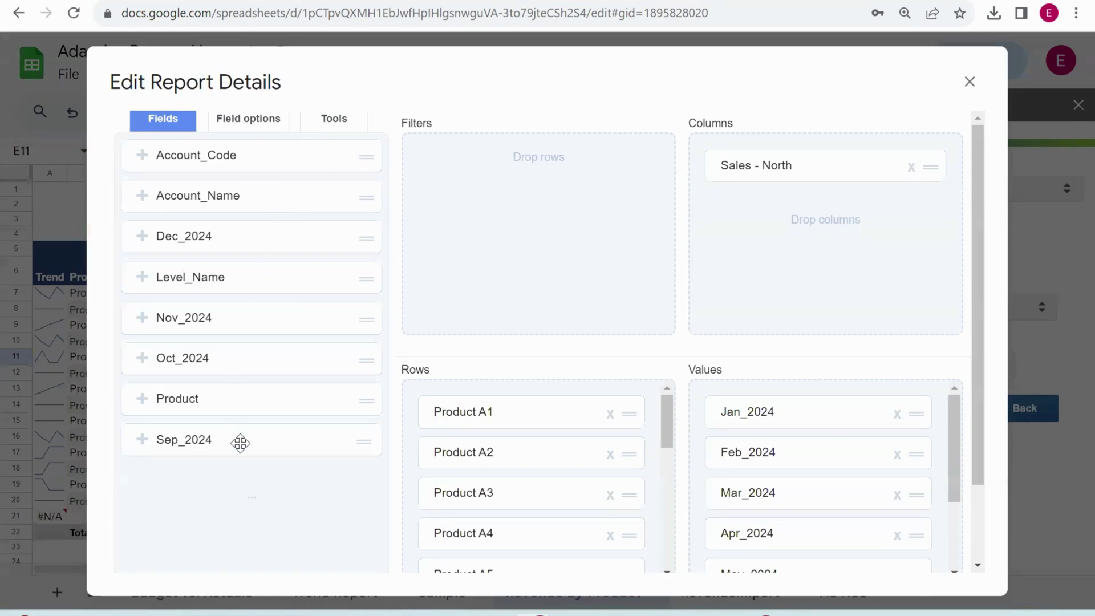
Step: Add the Jul_2024 and Aug_2024 fields to the report's values, after Jun_2024
drag(982, 337, 954, 388)
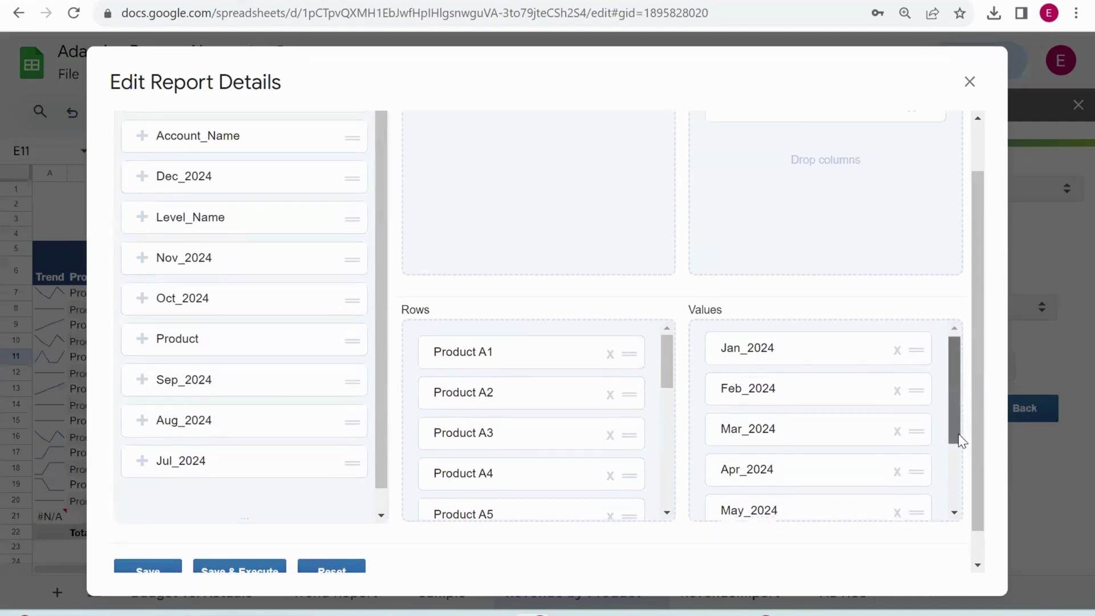
drag(958, 435, 967, 474)
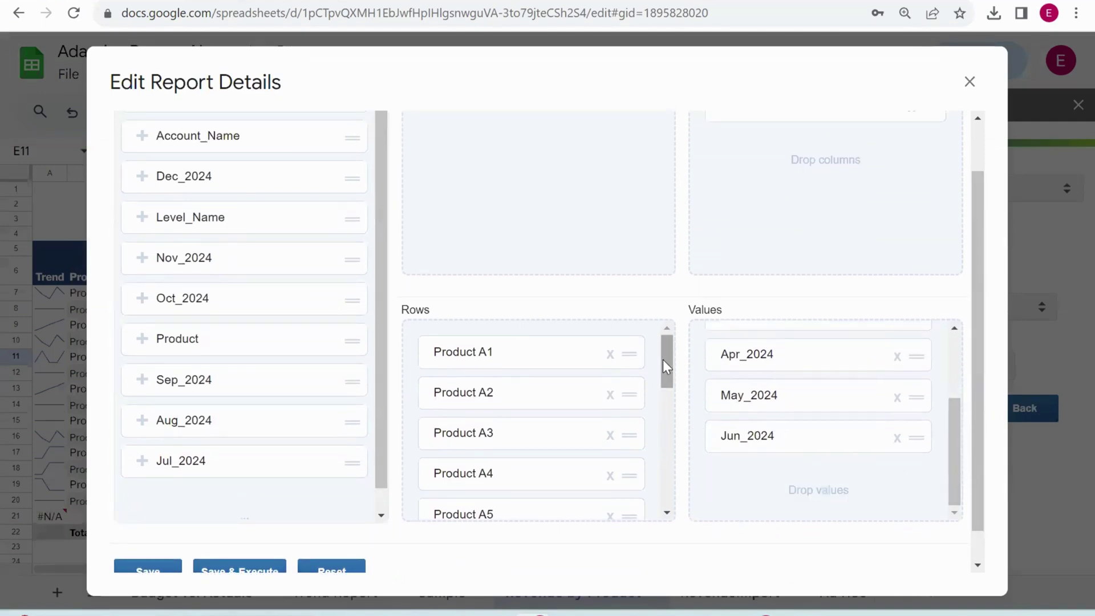
drag(662, 359, 672, 530)
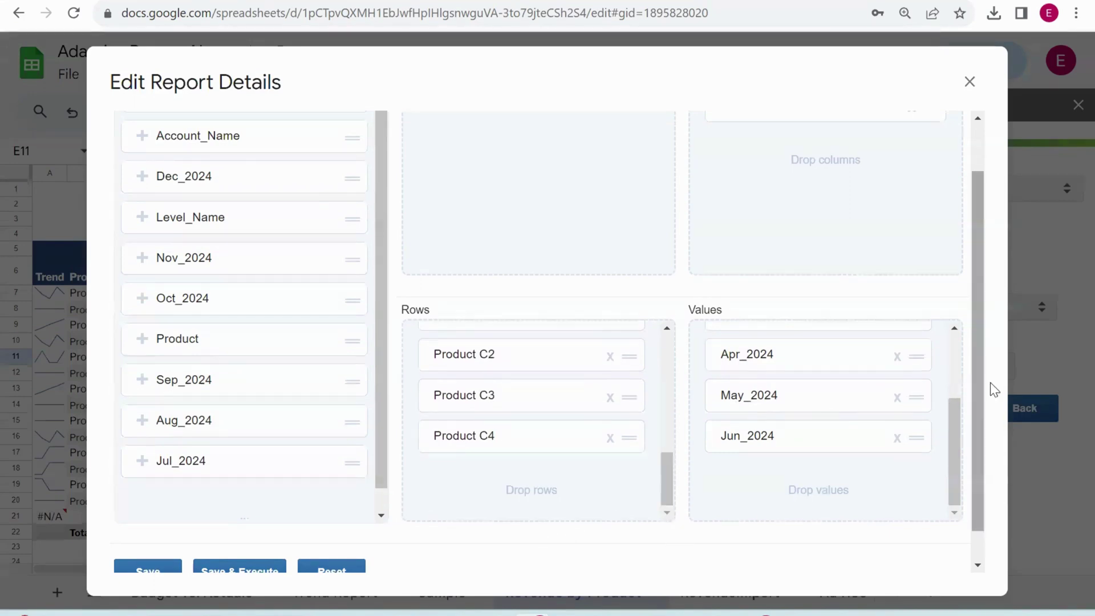
mouse_move(979, 389)
mouse_down()
mouse_move(975, 312)
mouse_move(976, 383)
mouse_up()
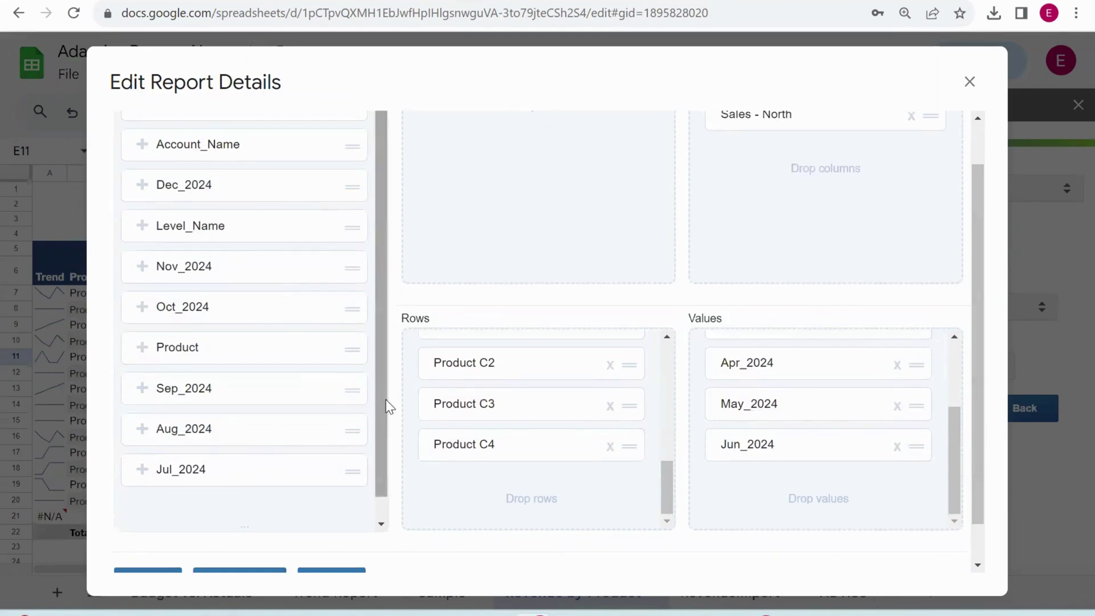
drag(385, 399, 370, 281)
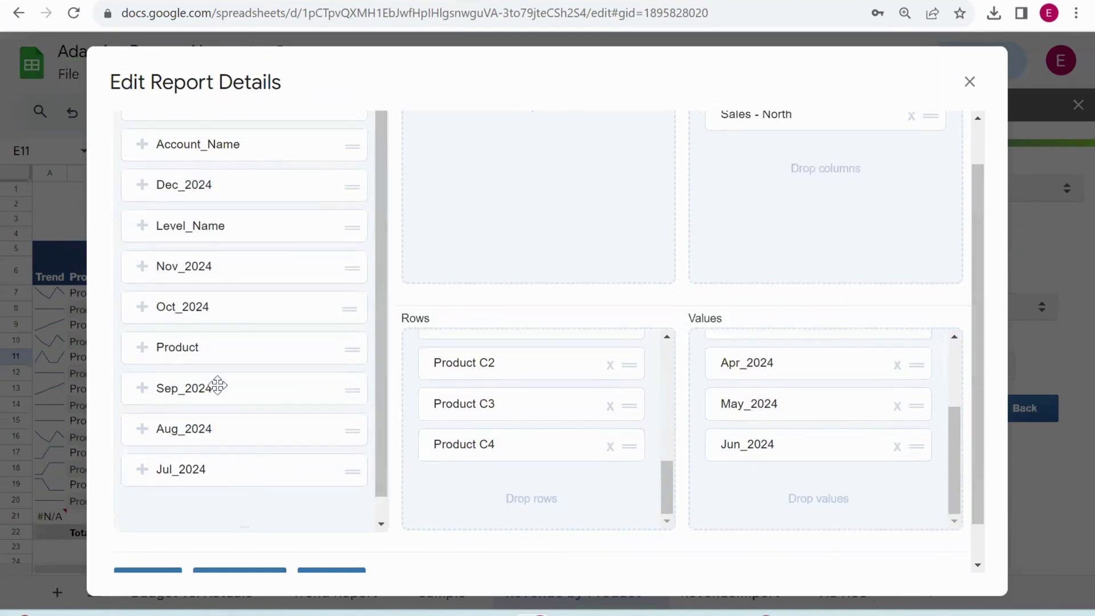
drag(240, 457, 743, 514)
drag(215, 433, 782, 482)
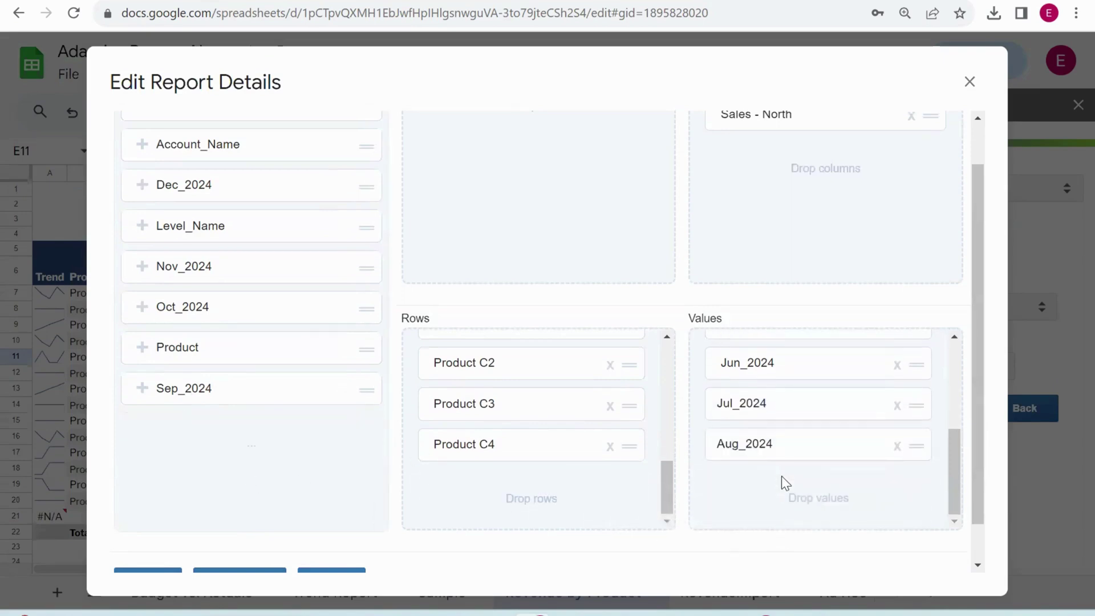
Step: Add Product C5 from the Product field to the end of the report's rows, then save and execute the report
click(141, 347)
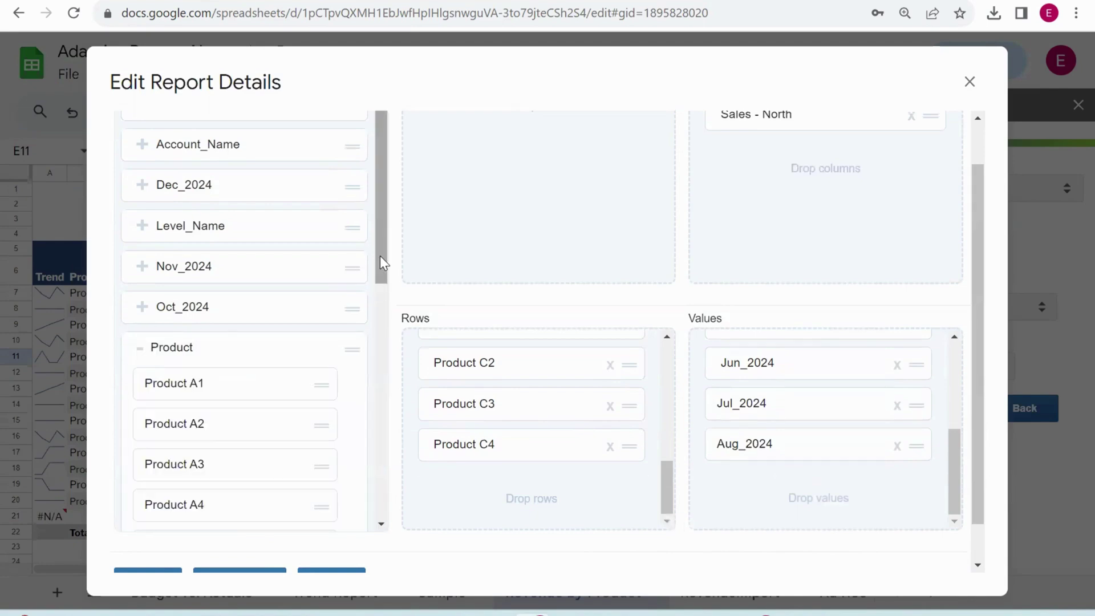
drag(380, 256, 385, 470)
drag(215, 452, 471, 520)
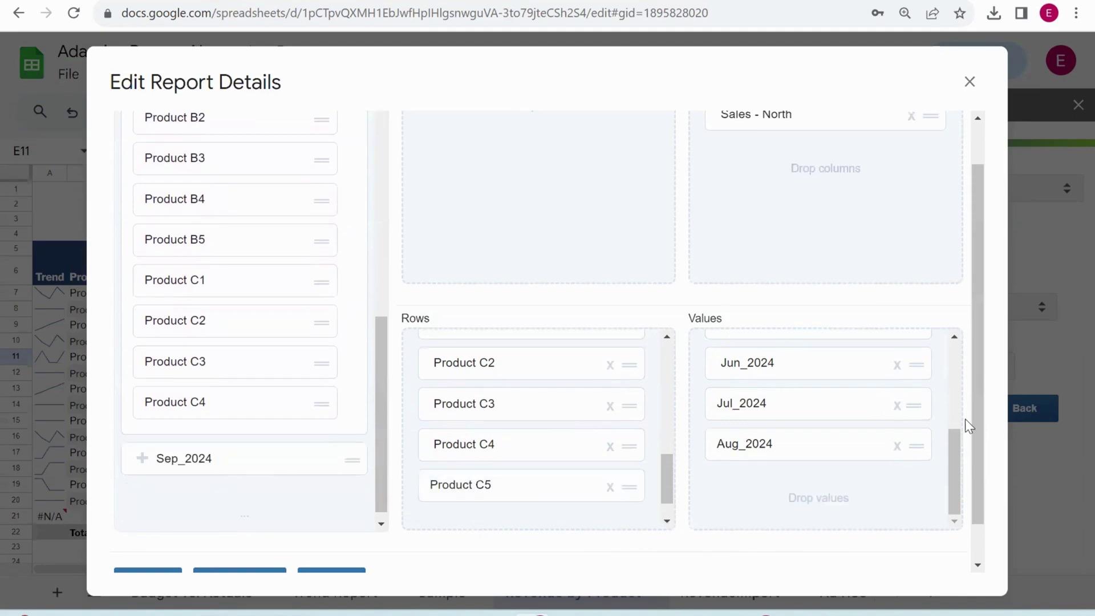
drag(976, 420, 978, 473)
click(239, 544)
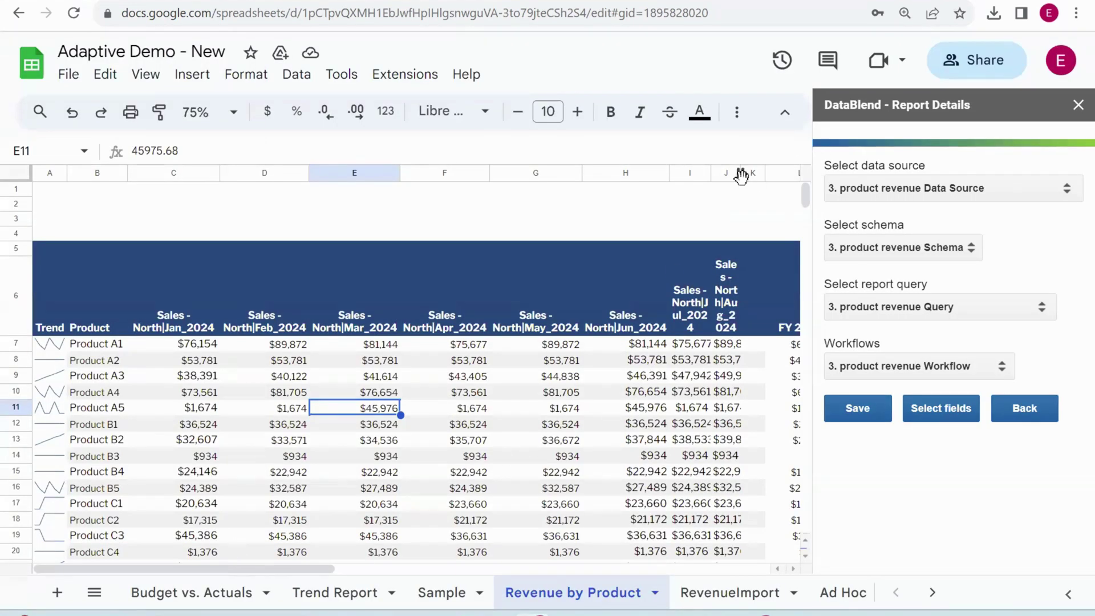
Step: Widen the Jul_2024 and Aug_2024 columns on the Revenue by Product sheet so their amounts fit
drag(736, 176, 787, 186)
drag(711, 172, 741, 172)
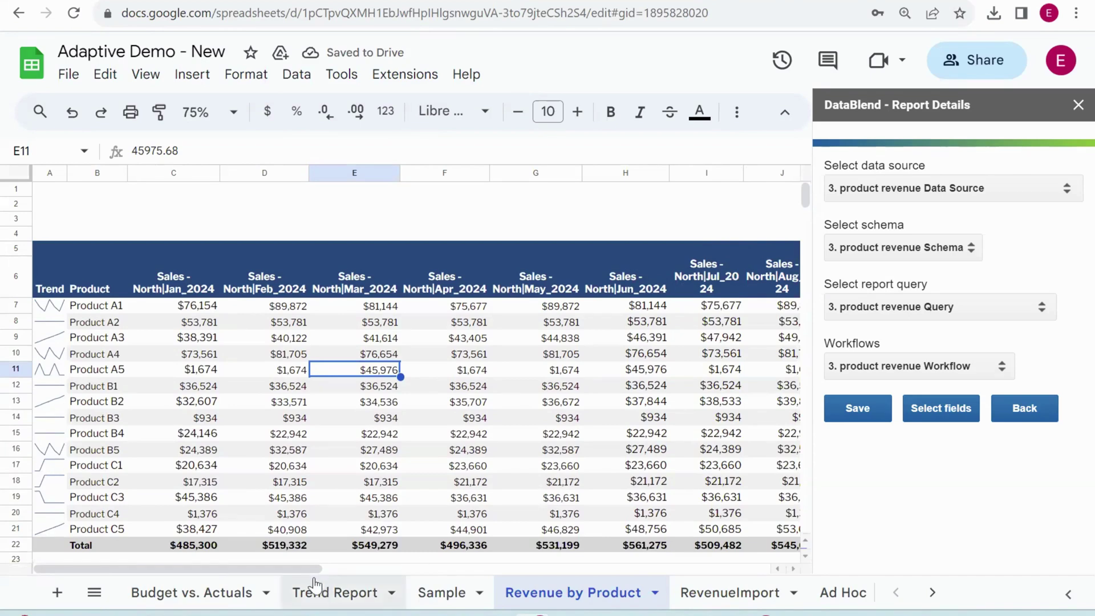
drag(309, 568, 206, 563)
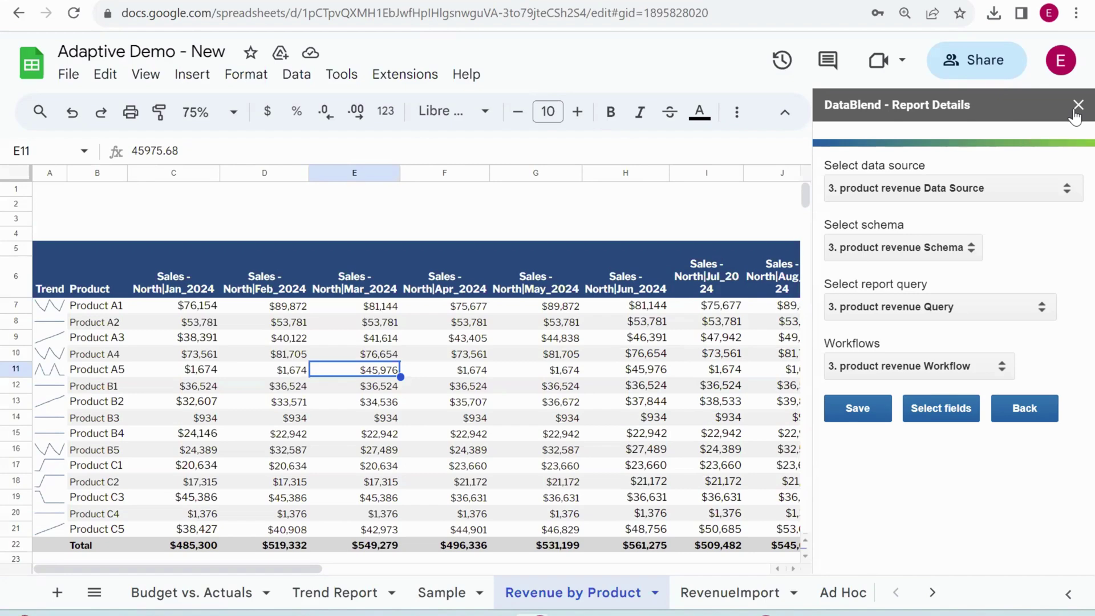
Step: Close the report details, reopen DataBlend's saved queries list and switch to the RevenueImport sheet
click(1078, 107)
click(409, 78)
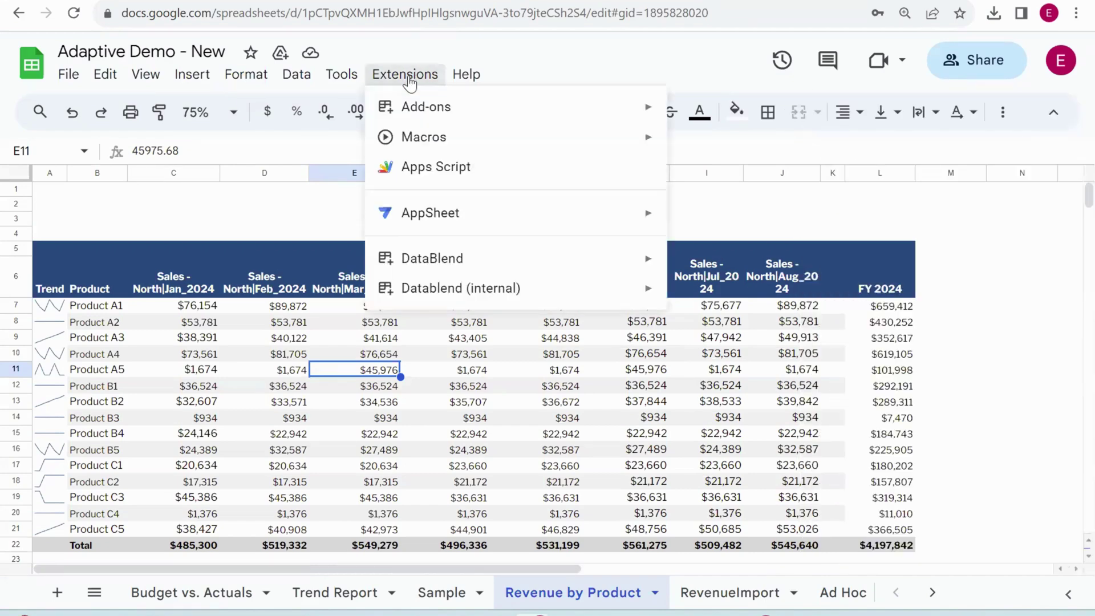
mouse_move(491, 261)
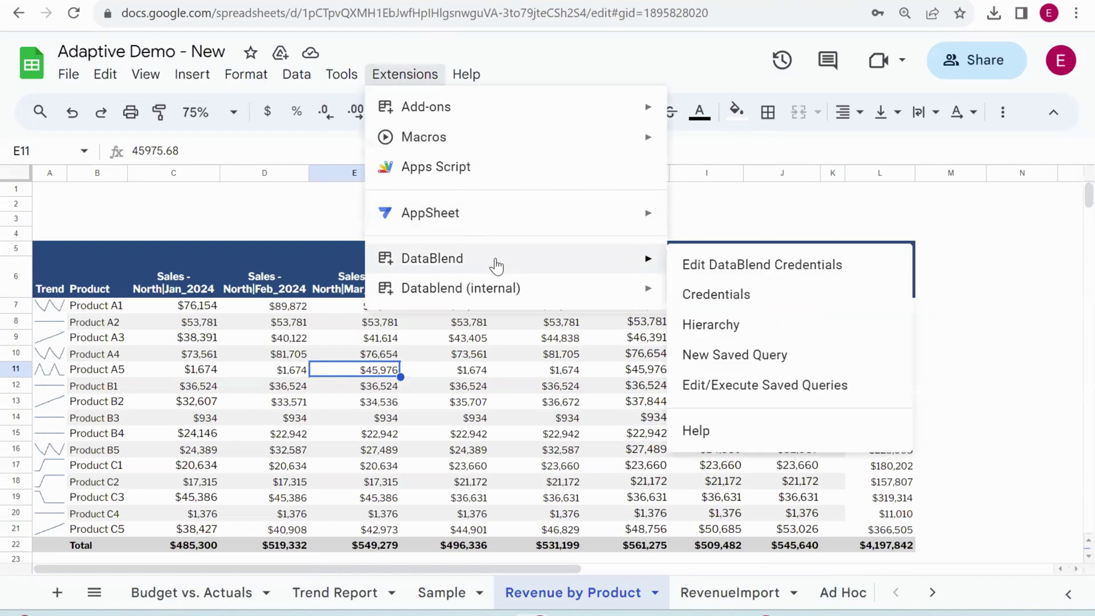
click(745, 385)
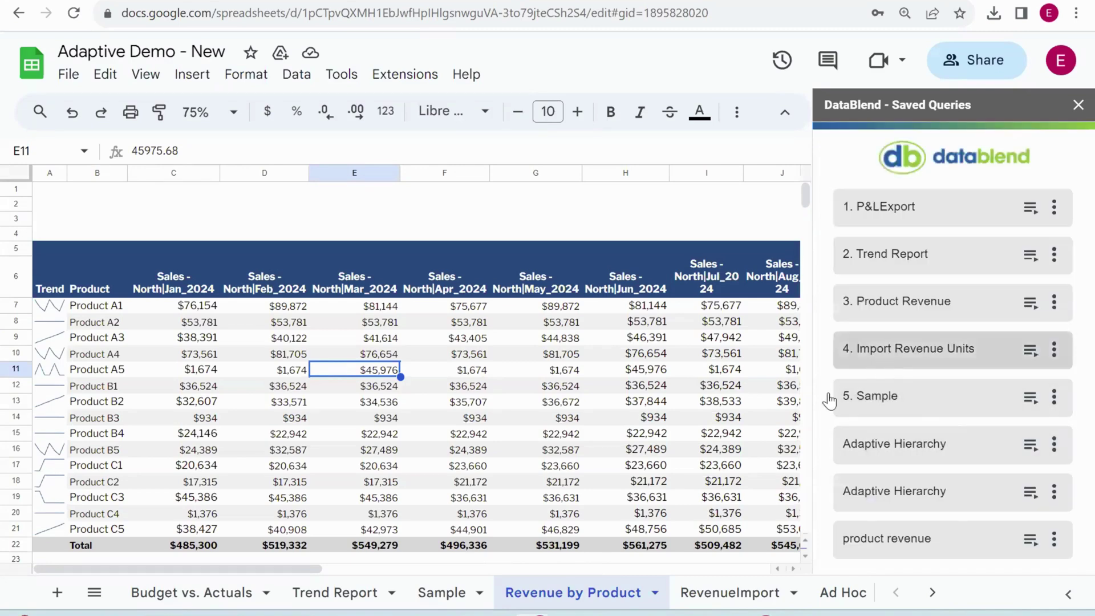
click(697, 591)
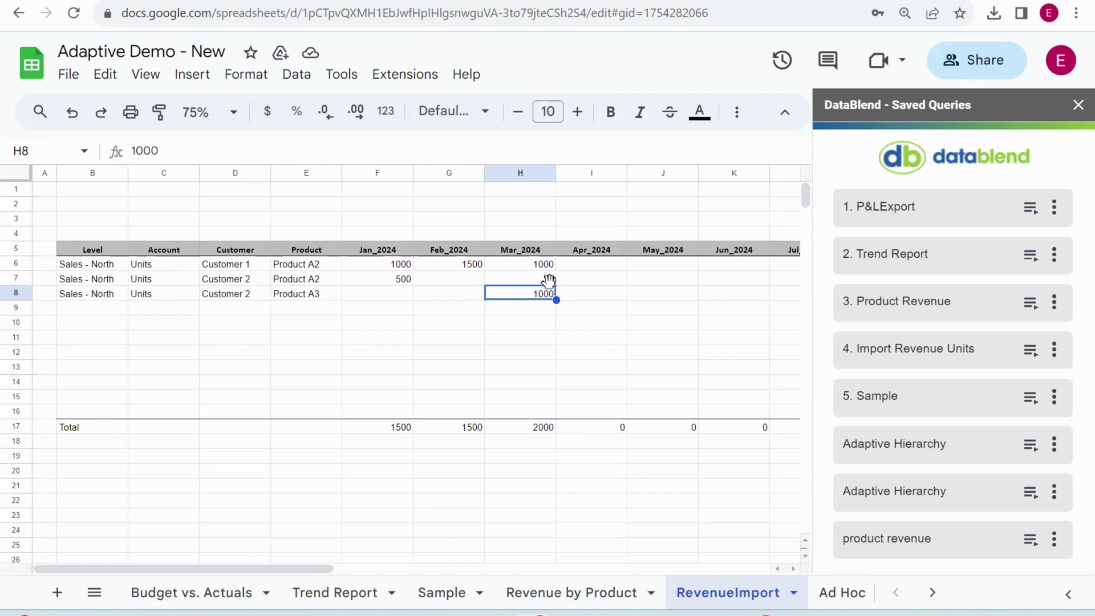
Step: Check the Units row of Adaptive Planning's Product Revenue sheet for Sales - North, Customer 1, Product A2, then return to the Google Sheets spreadsheet
right_click(377, 2)
click(417, 202)
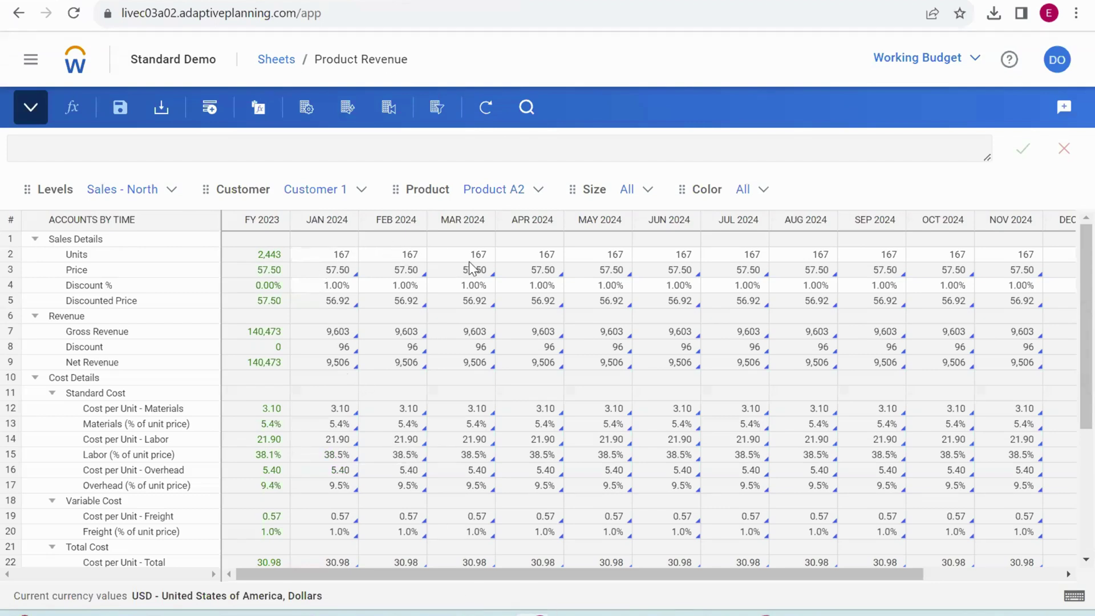
click(662, 3)
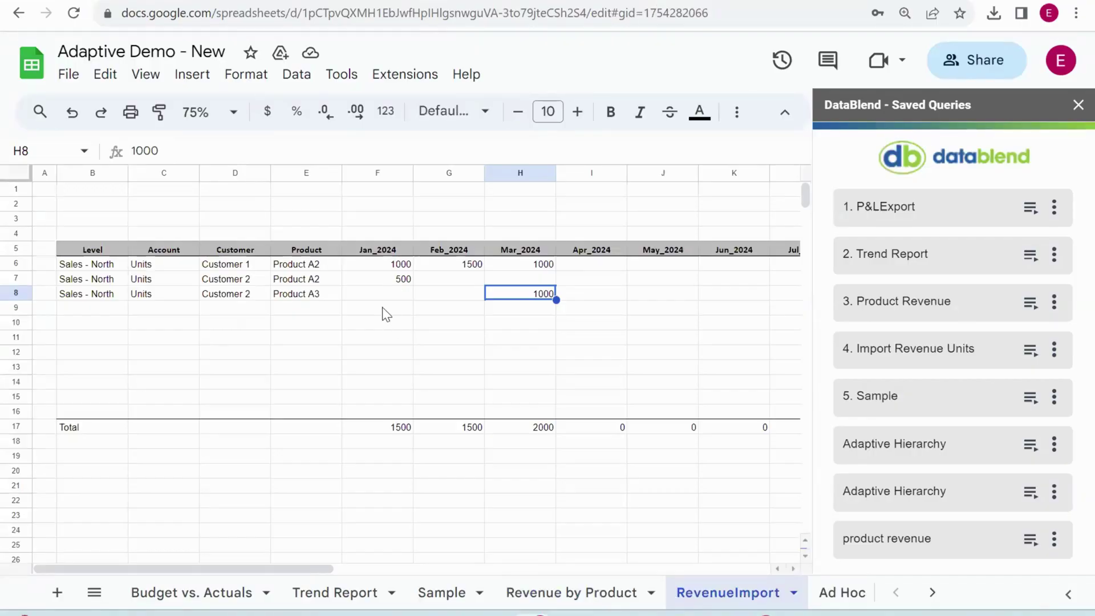
Step: Copy the Mar_2024 value 1000 of the Customer 1, Product A2 row into Apr_2024 and May_2024
drag(393, 266, 524, 269)
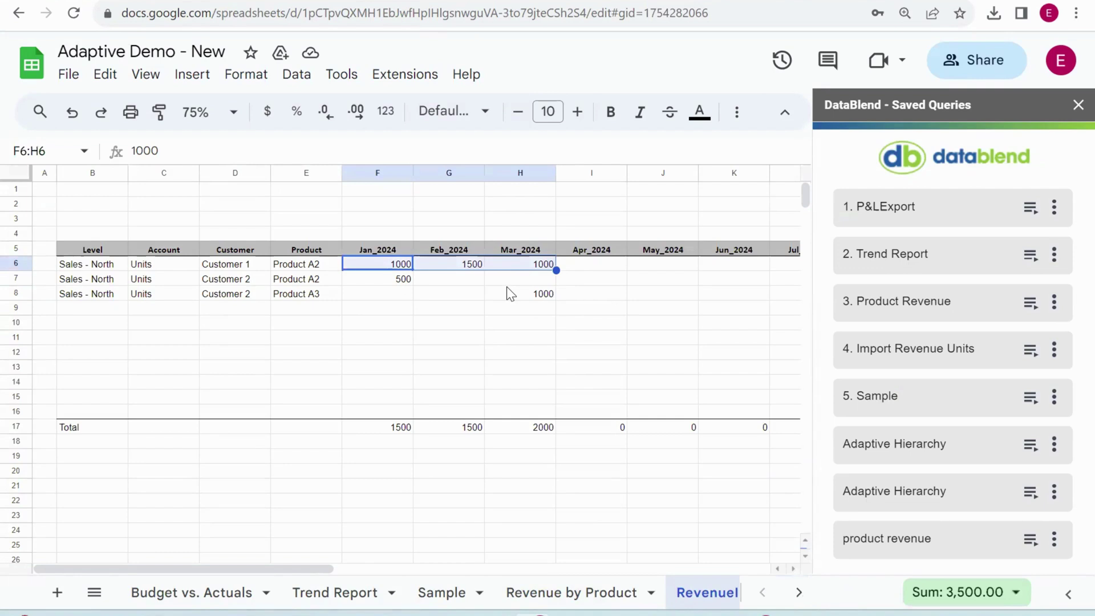
click(544, 263)
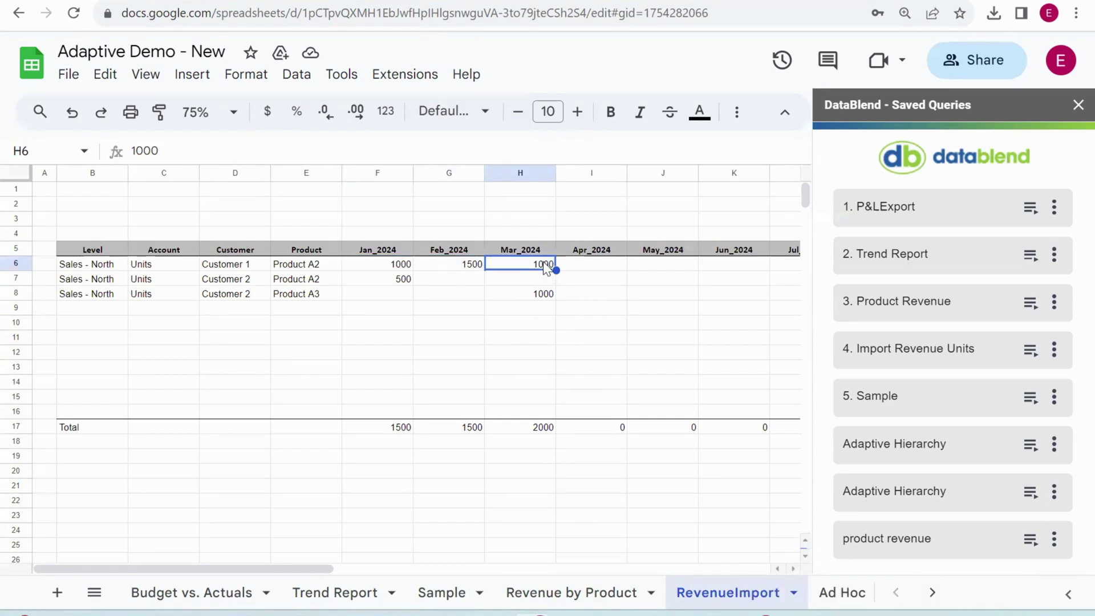
key(ctrl+c)
key(Right)
key(ctrl+v)
key(Right)
key(ctrl+v)
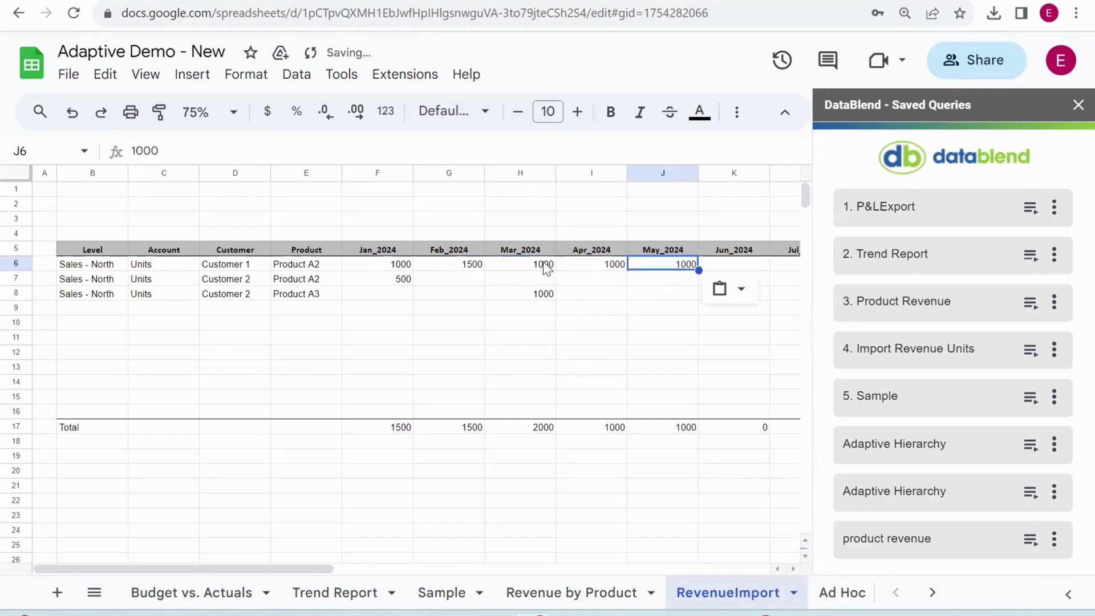
Step: Copy the Mar_2024 value 1000 of the Customer 2, Product A3 row into Apr_2024
key(Down)
key(Left)
key(Down)
key(Left)
key(ctrl+c)
key(Right)
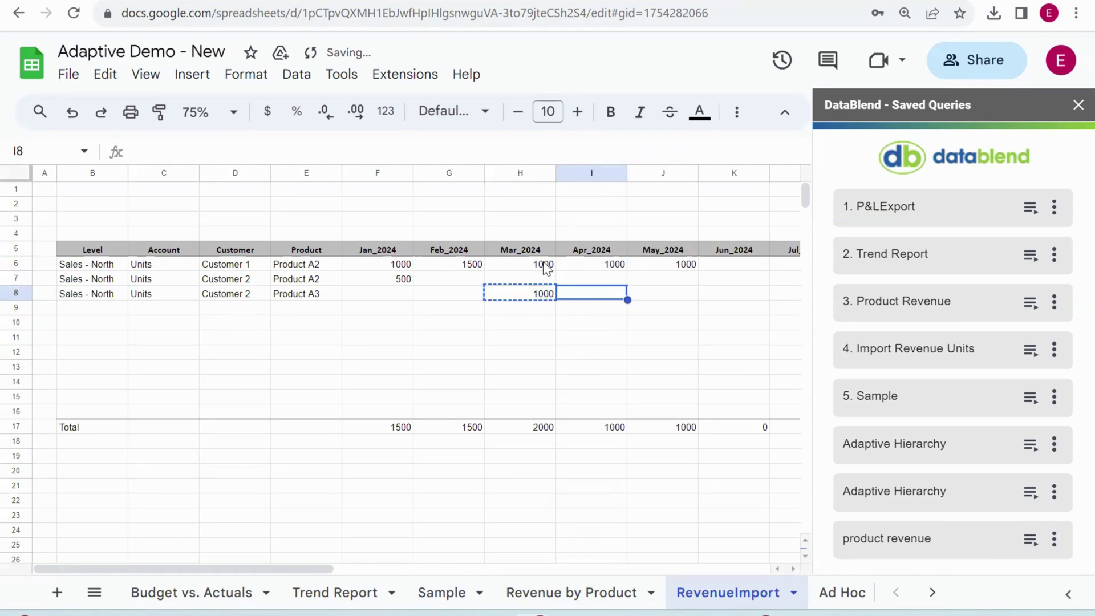
key(ctrl+v)
key(Left)
key(Left)
key(Left)
key(Left)
key(Up)
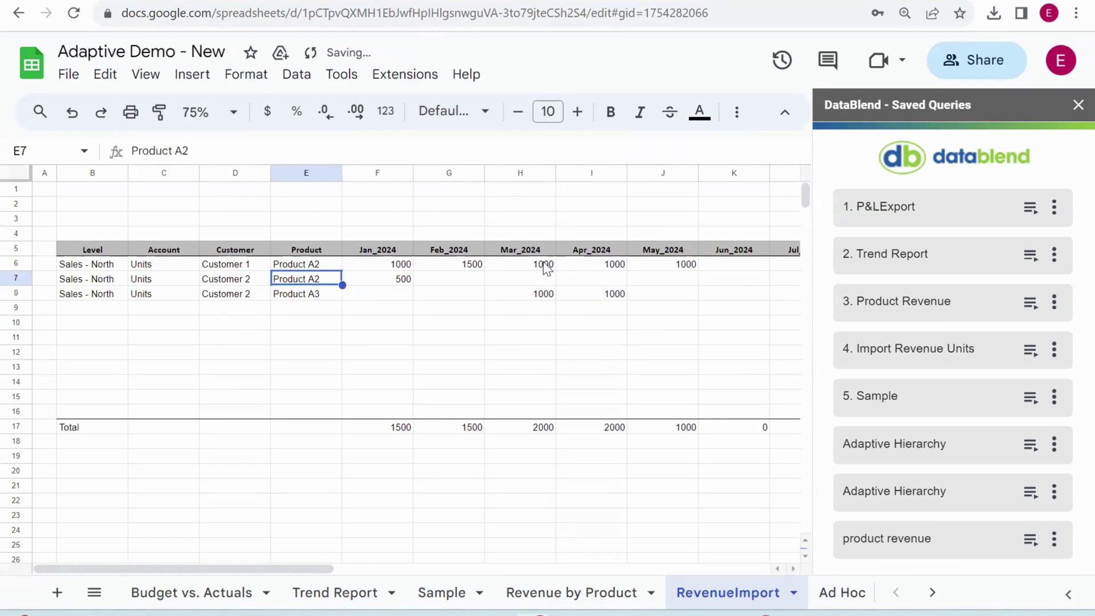
key(Down)
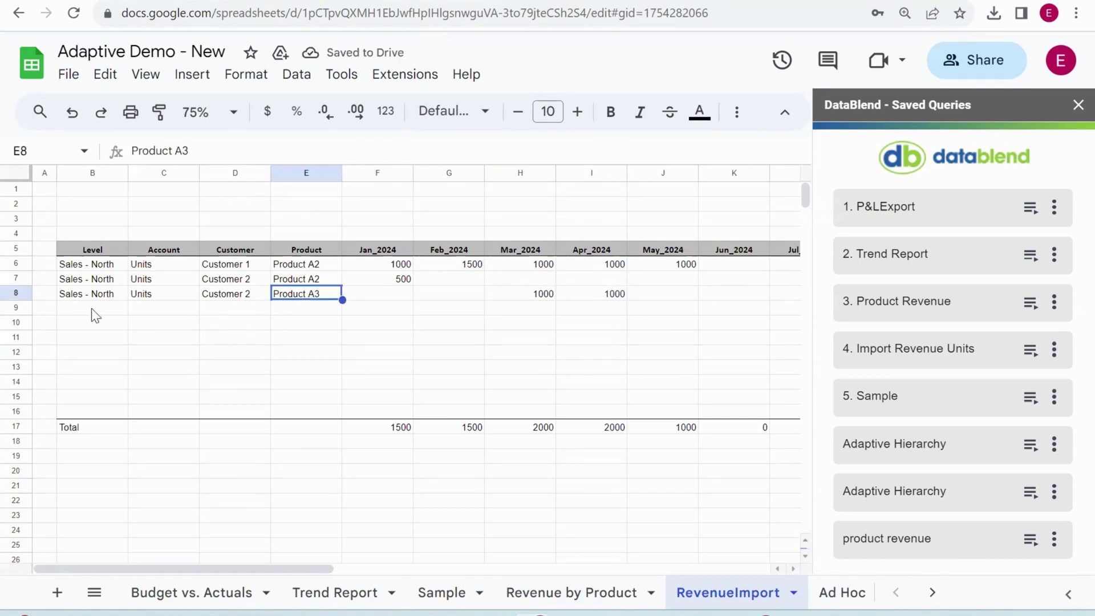
drag(93, 309, 105, 387)
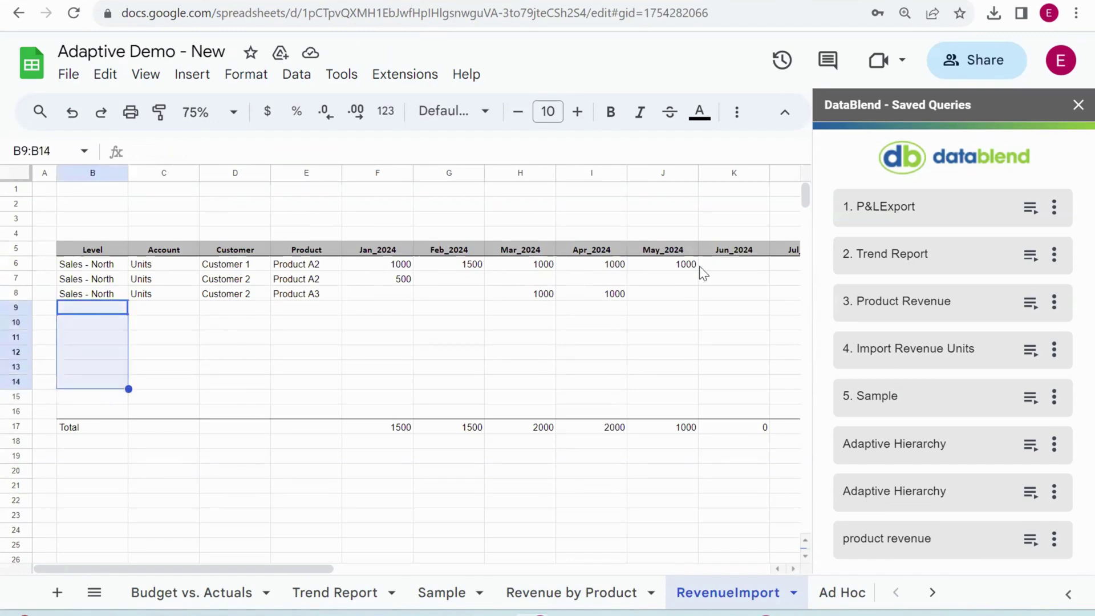
Step: Execute the workflow of the saved query 4. Import Revenue Units for the Working Budget version
click(1028, 353)
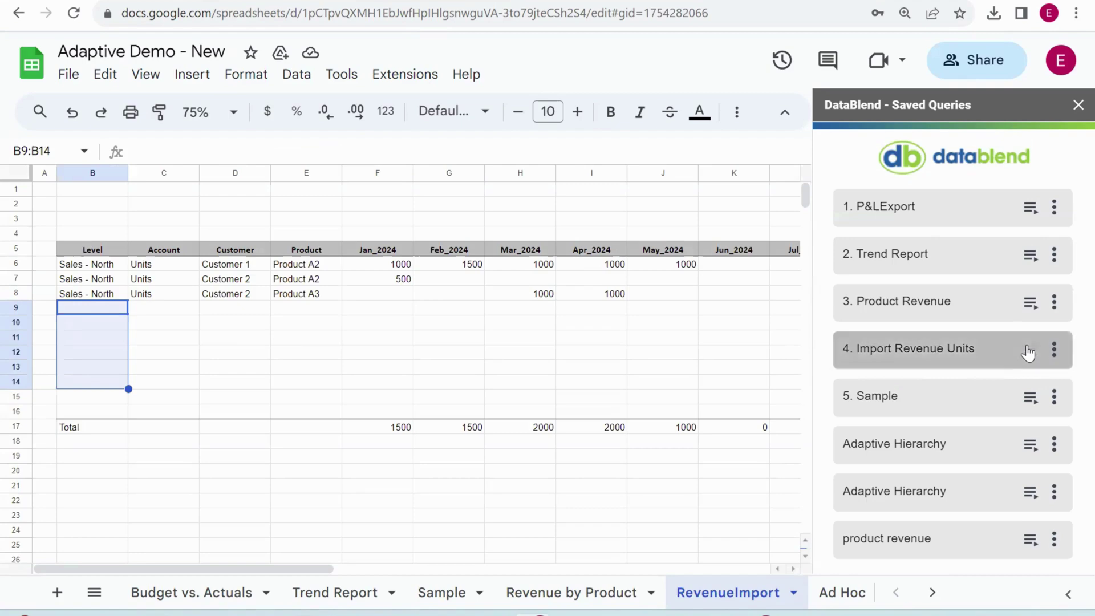
click(959, 349)
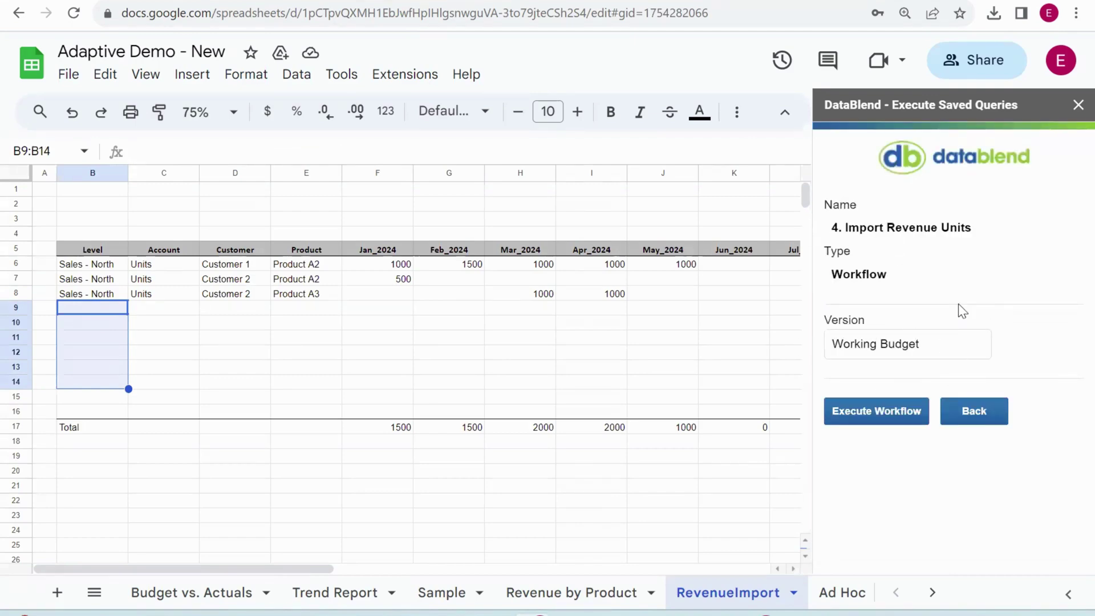
click(907, 423)
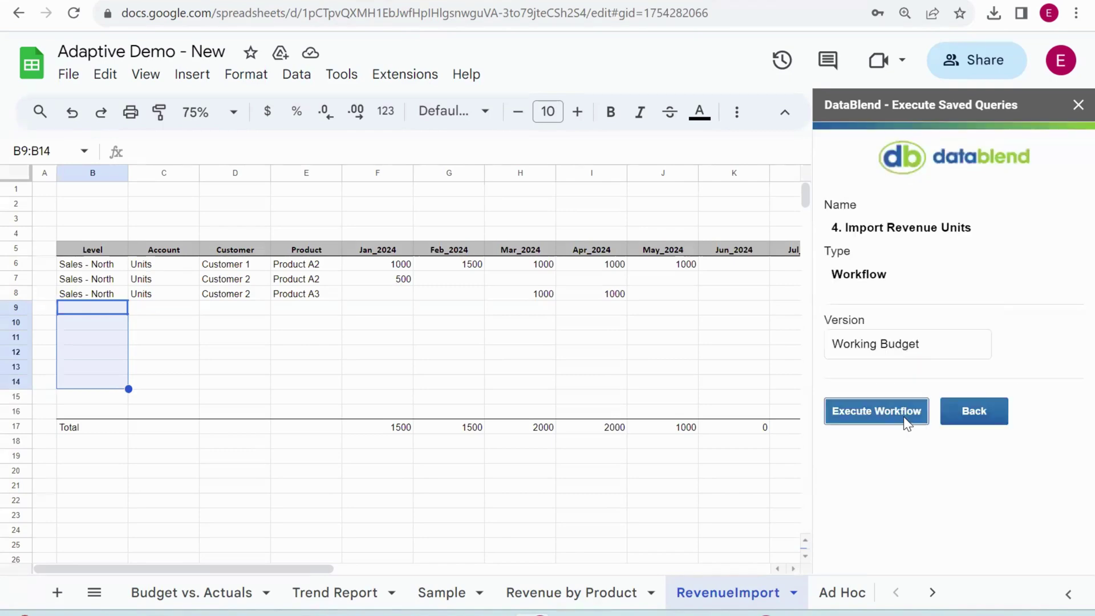
Step: Switch to Adaptive Planning, refresh the Product Revenue sheet and examine the Units values from Jan 2024 to May 2024
click(372, 2)
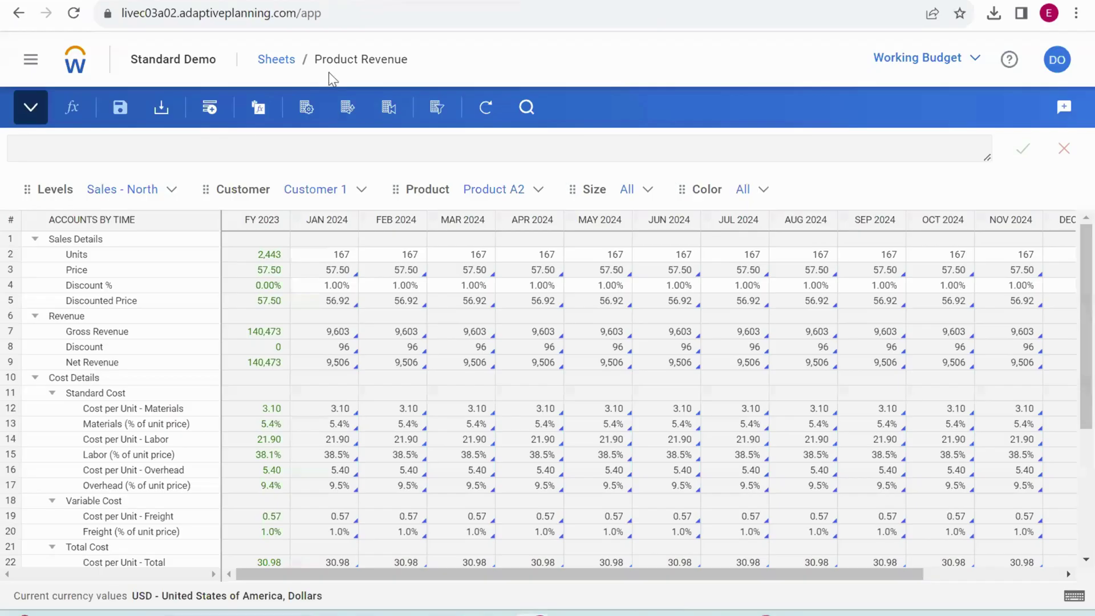
click(484, 107)
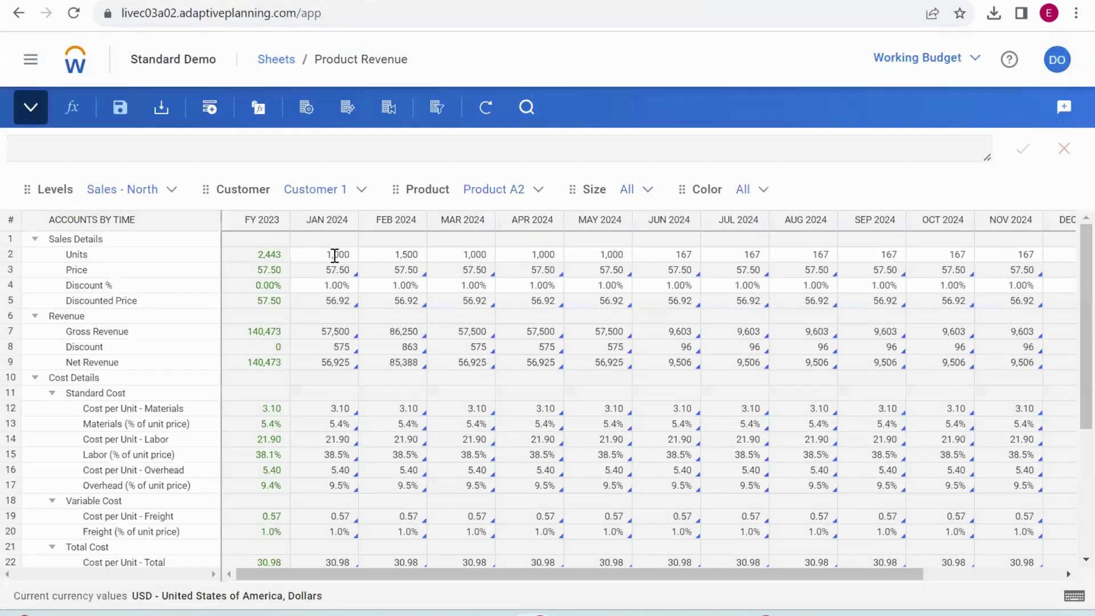
drag(335, 254, 623, 254)
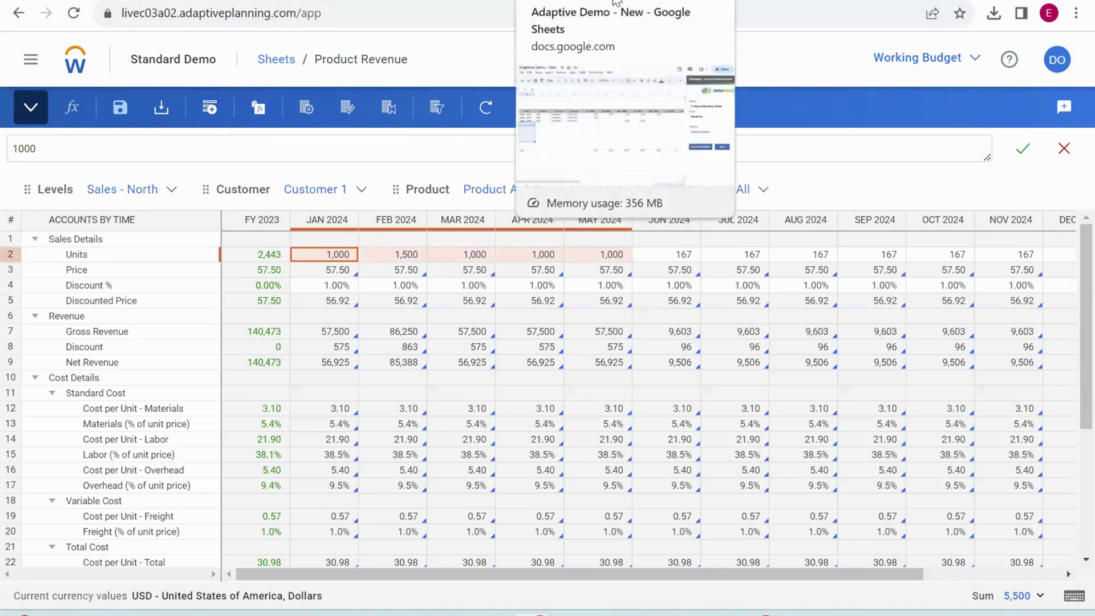
Step: Return to the Google Sheets spreadsheet and open the Budget vs. Actuals sheet
click(617, 3)
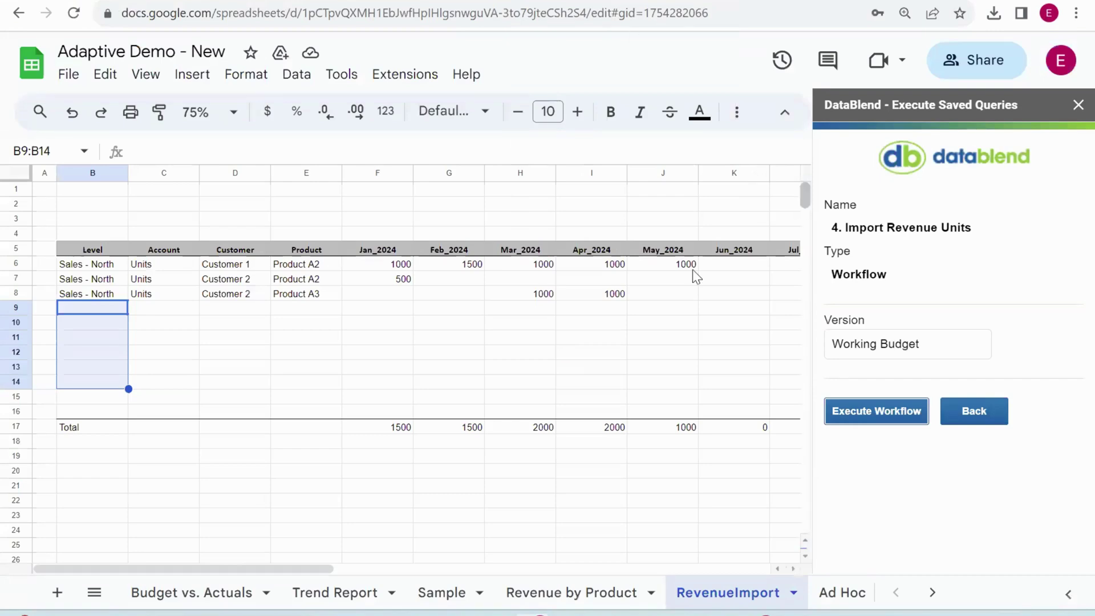
click(176, 596)
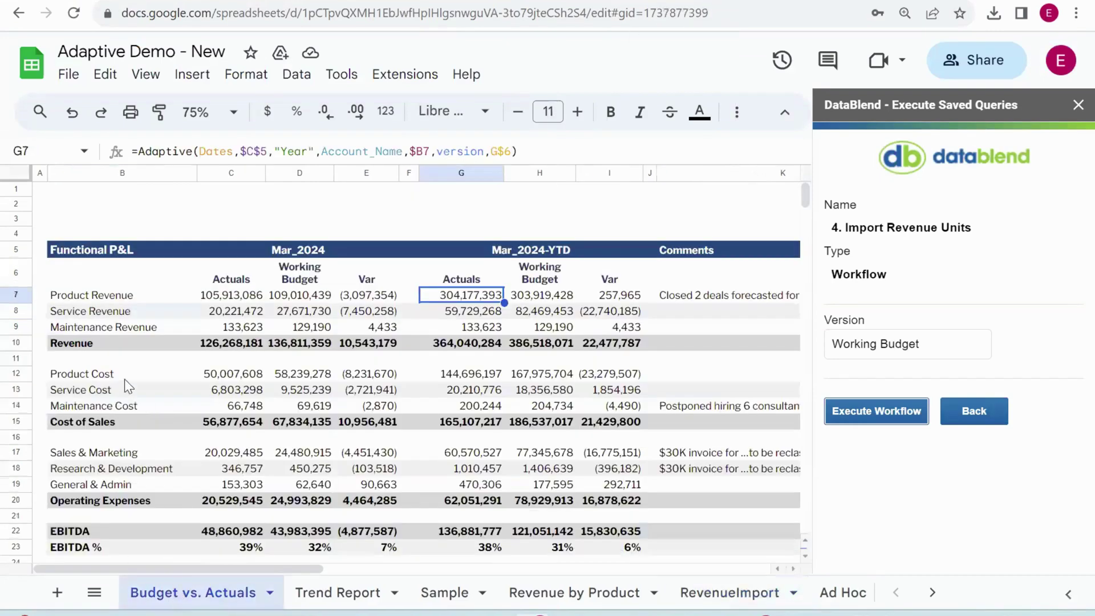